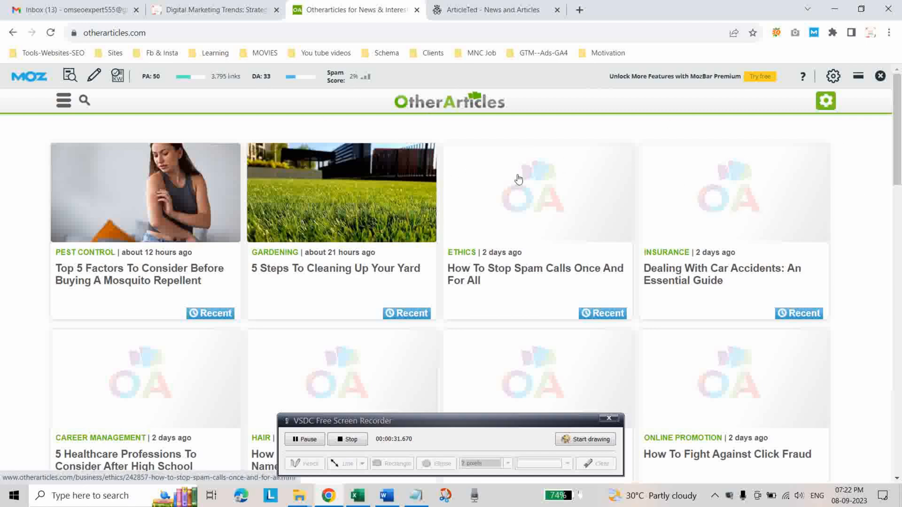
Open the account sign-up page on the OtherArticles website.
click(835, 79)
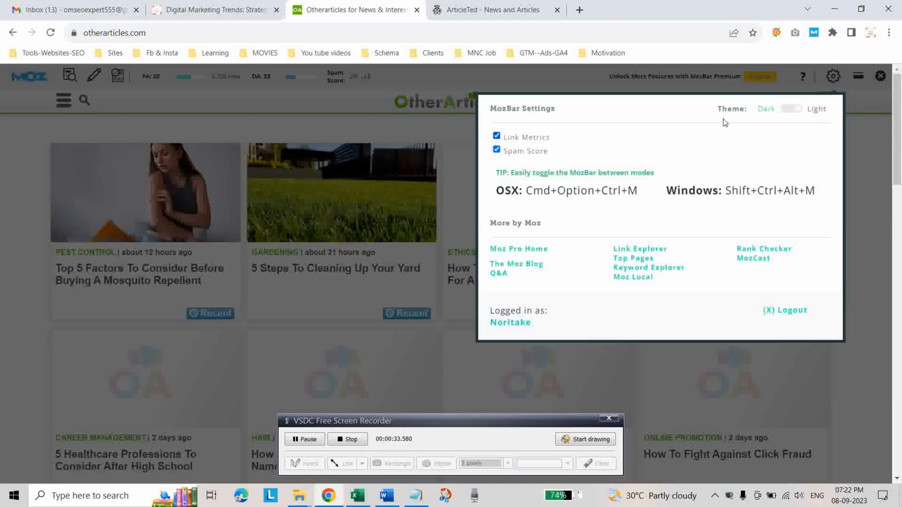
click(858, 122)
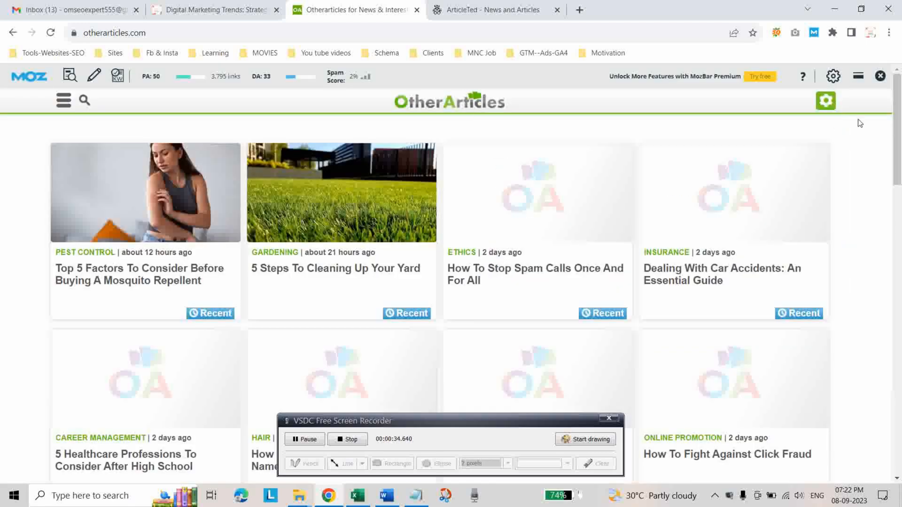
click(828, 108)
click(720, 156)
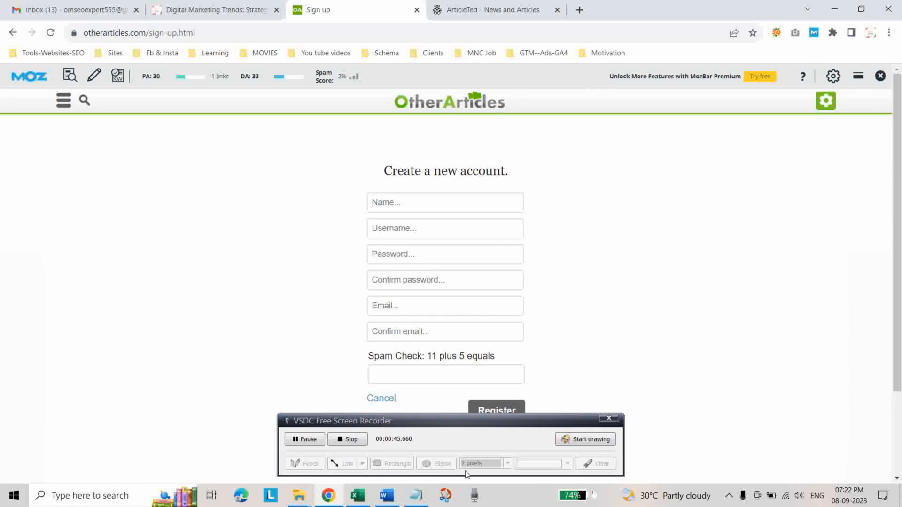
Fill in the name, username, password and e-mail with their confirmations, answer the spam check with 16, and register the account.
click(410, 206)
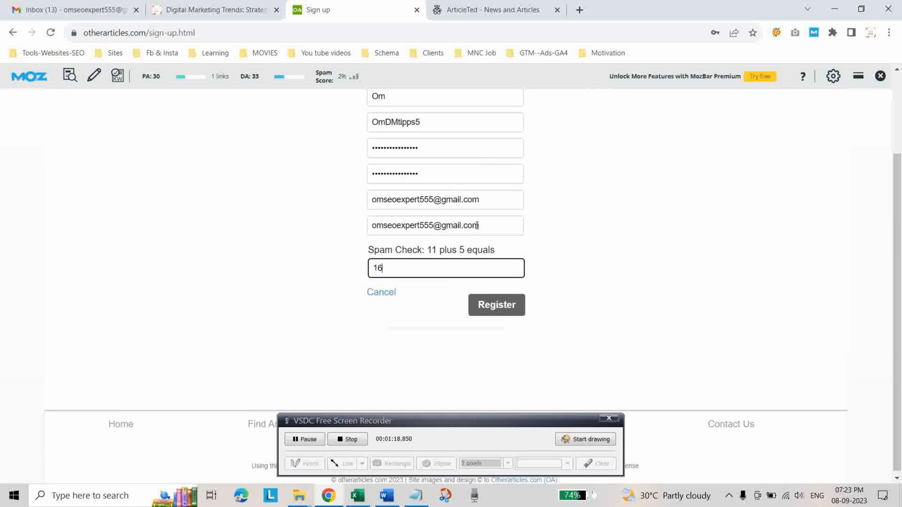
scroll(467, 225, up, 3)
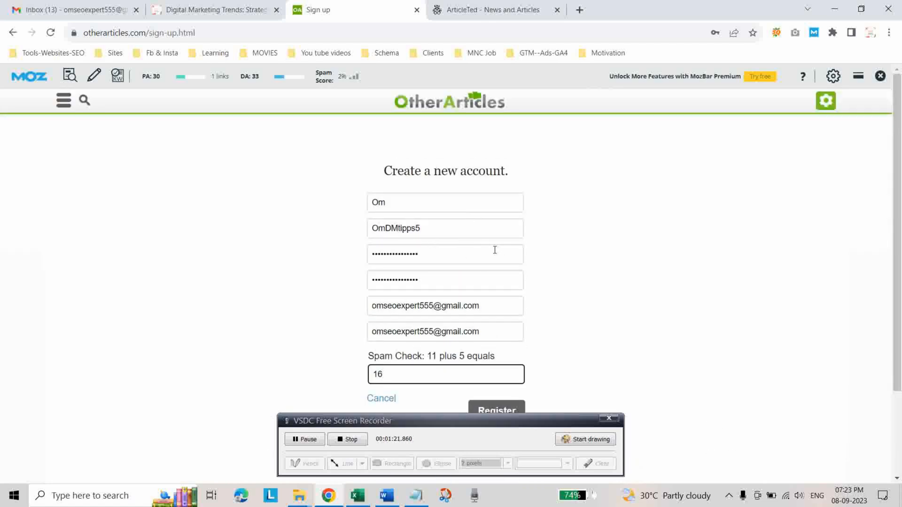
scroll(483, 248, down, 1)
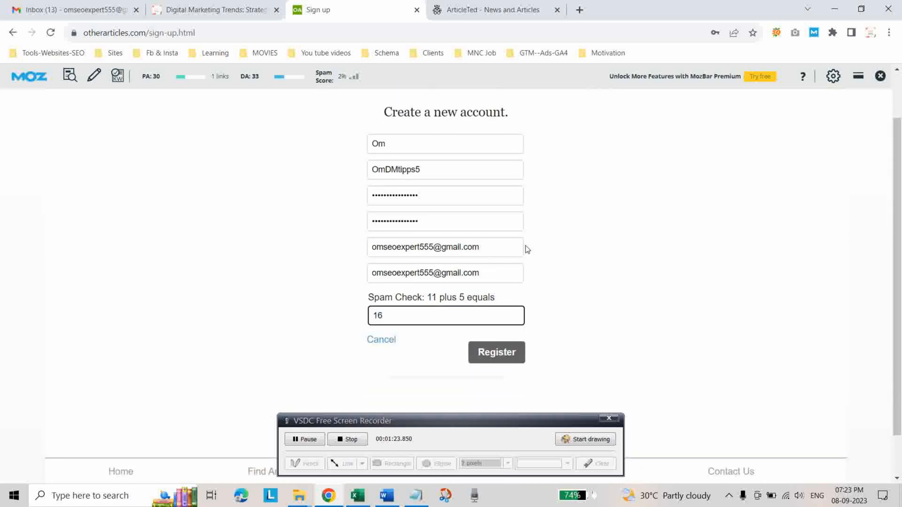
scroll(527, 249, down, 1)
click(488, 307)
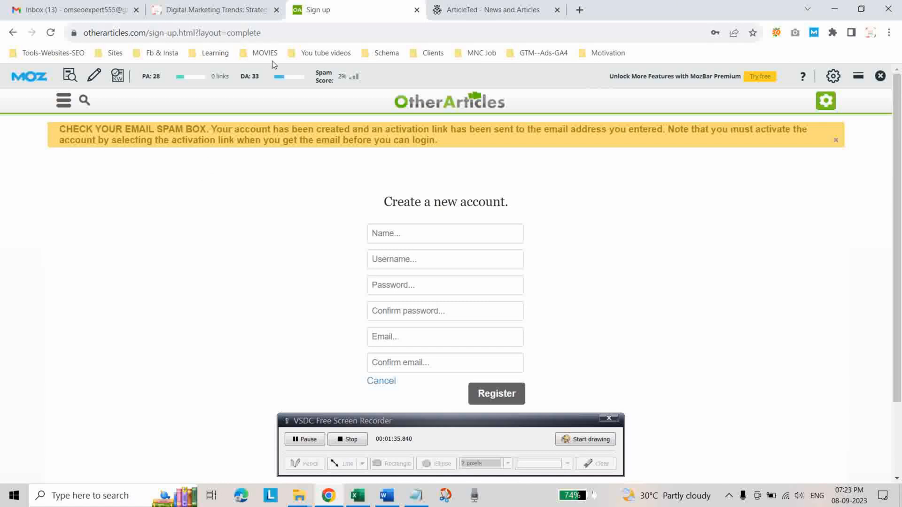
Open the Other Articles account details message in the Gmail inbox and follow its activation link.
click(65, 9)
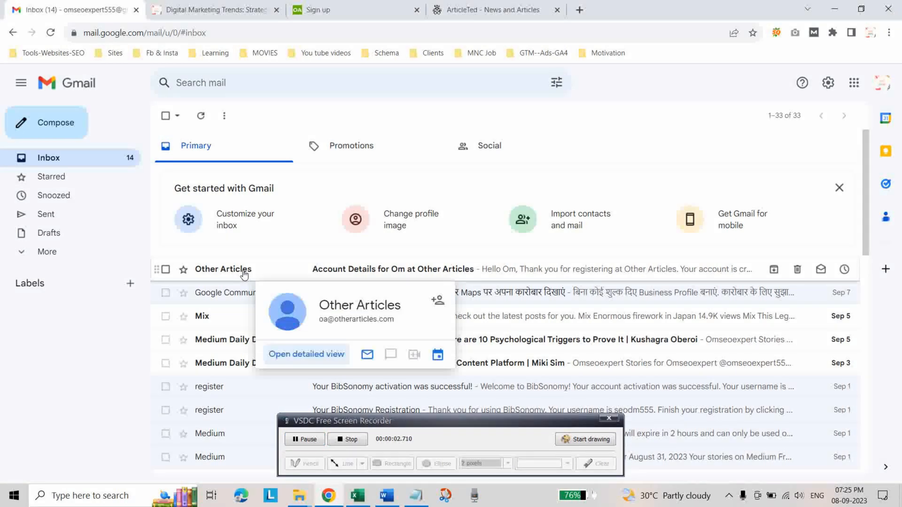
click(244, 272)
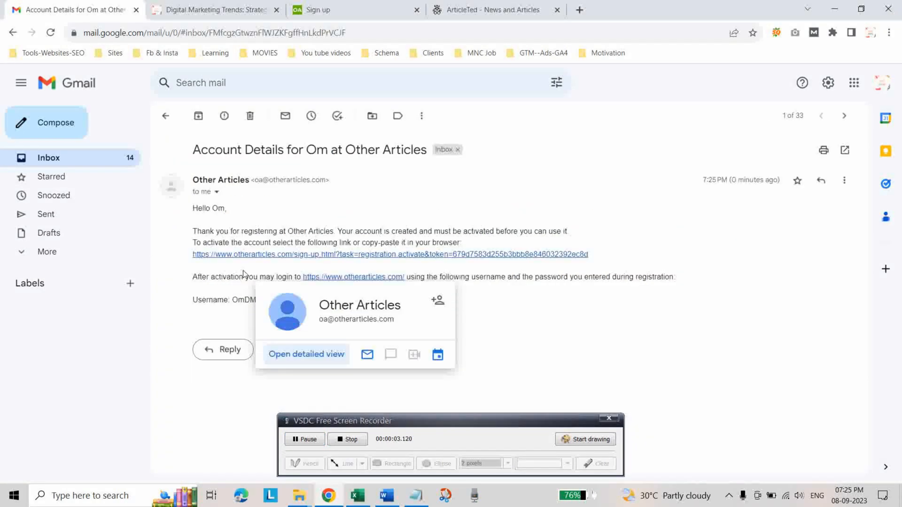
click(336, 256)
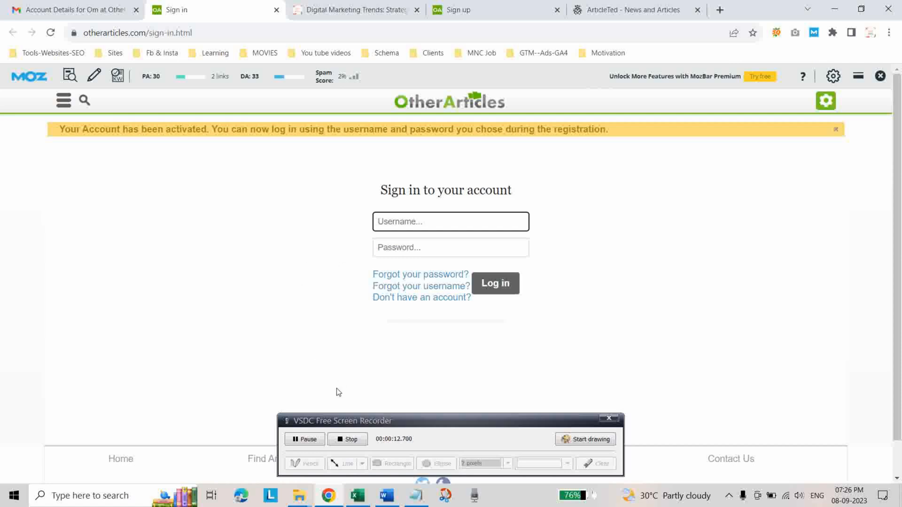
Log in to the activated OtherArticles account with the registered username and the account password.
text(OmDMtipps5)
key(Tab)
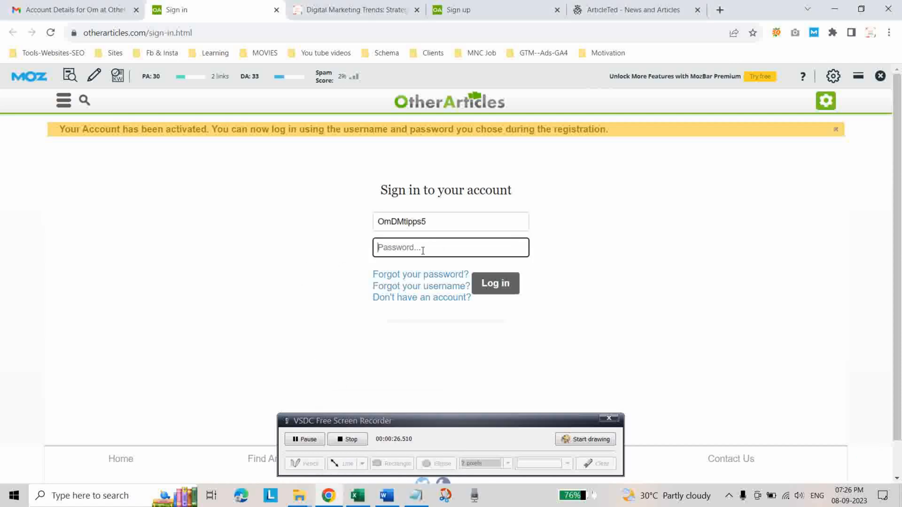
key(ctrl+v)
click(498, 287)
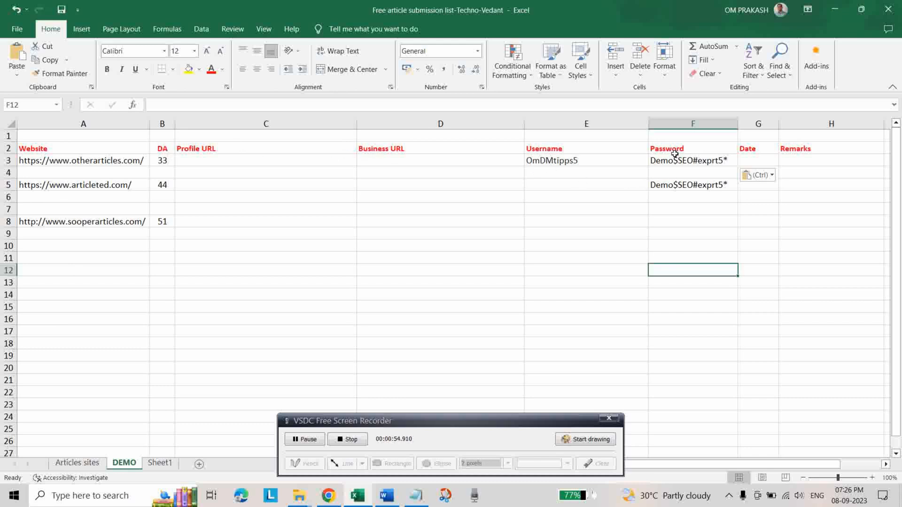
click(750, 161)
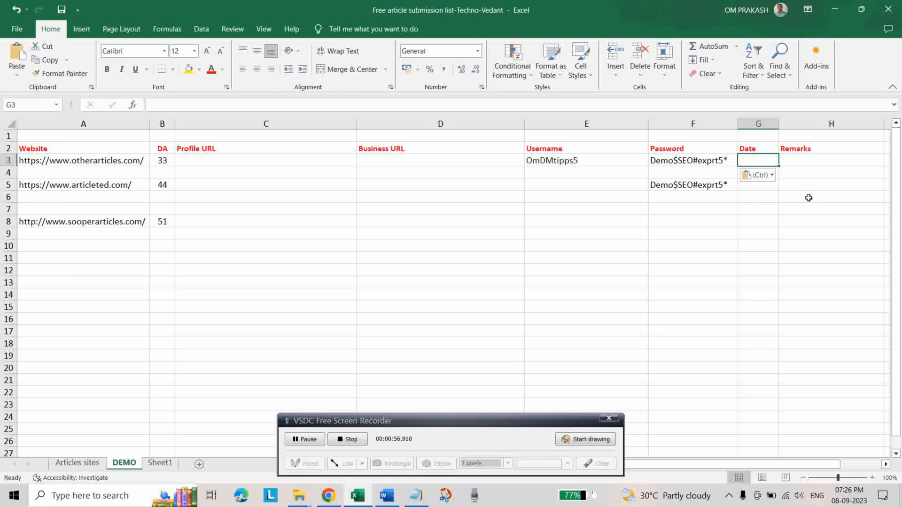
click(814, 149)
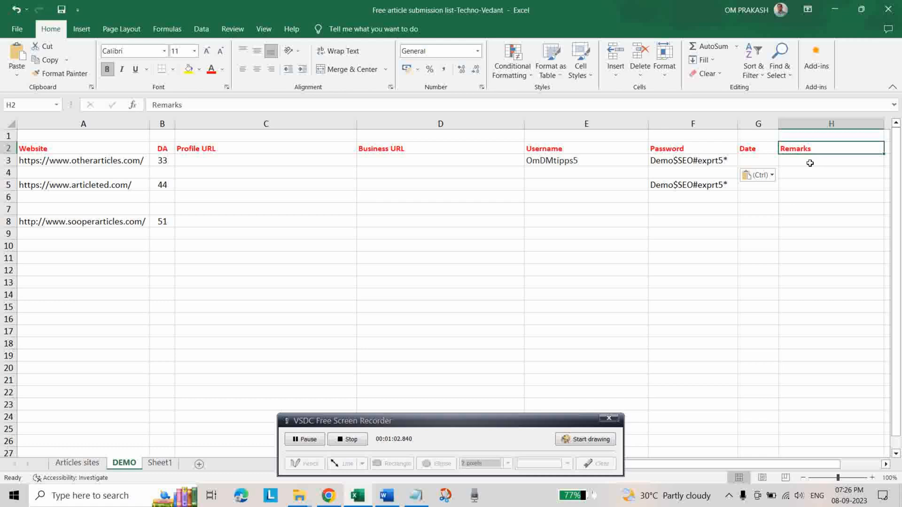
click(803, 163)
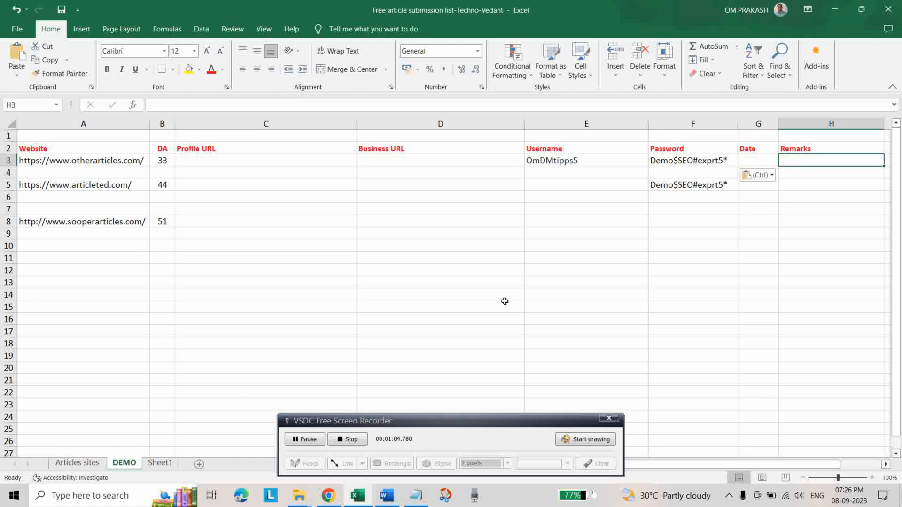
Switch to Chrome and view the new account's public profile page on OtherArticles.
click(339, 496)
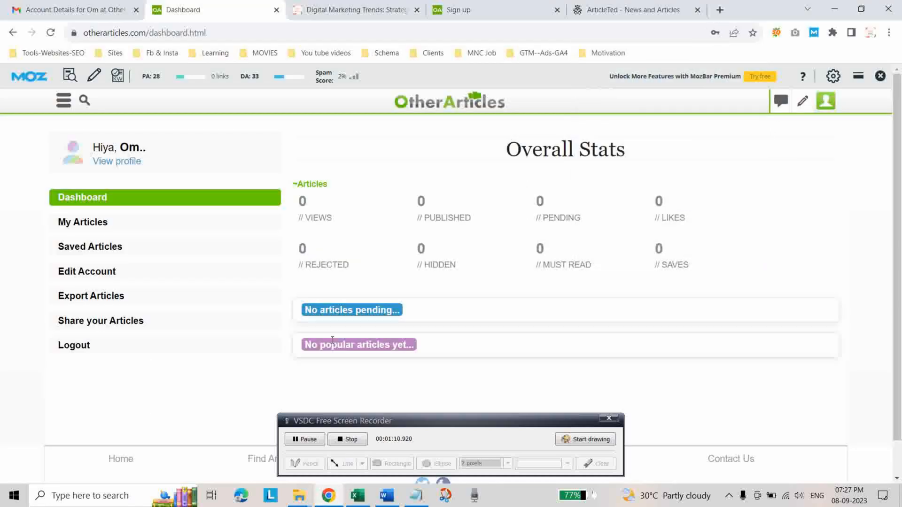
click(119, 164)
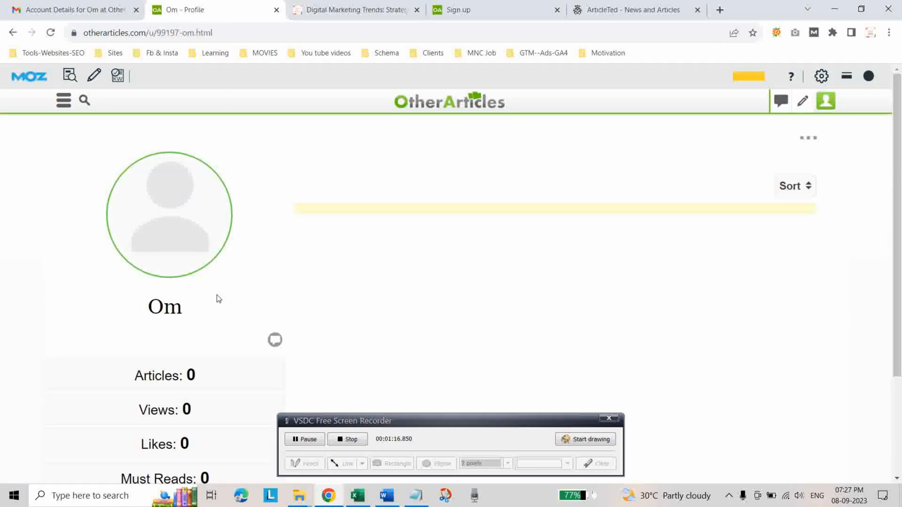
scroll(377, 276, down, 3)
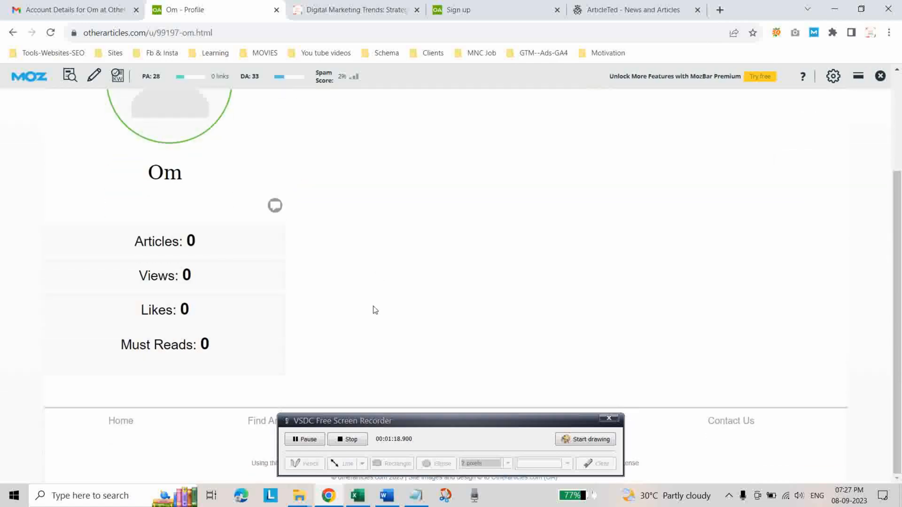
scroll(376, 310, up, 3)
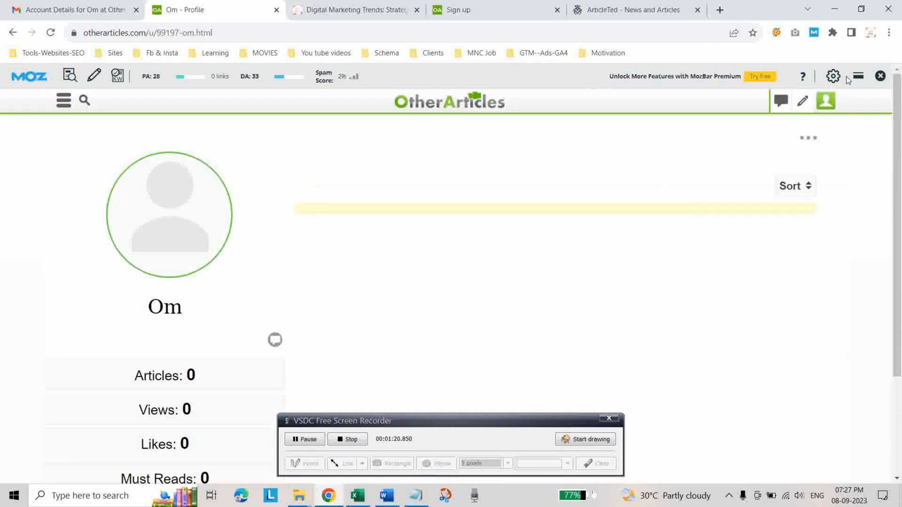
Open the Edit Account form and fill in the logo photo, the author bio, and the Facebook and LinkedIn profile links.
click(826, 105)
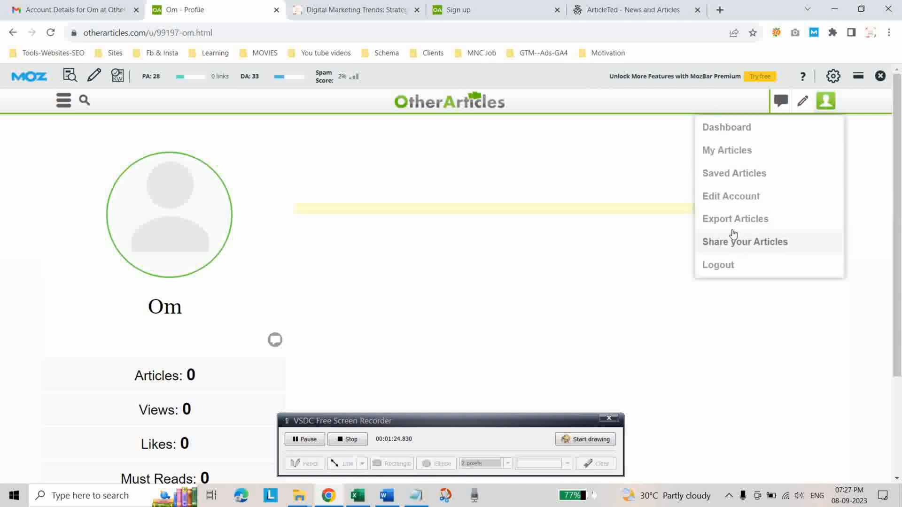
click(720, 199)
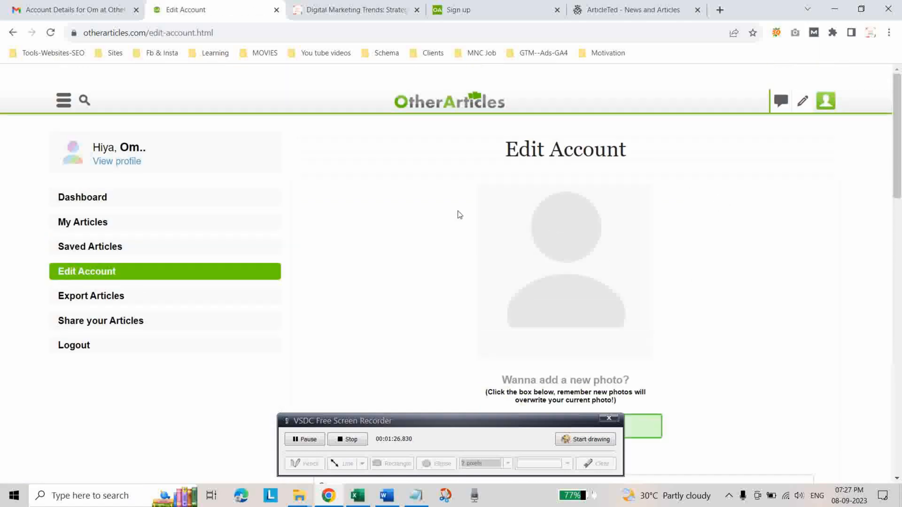
scroll(405, 303, down, 2)
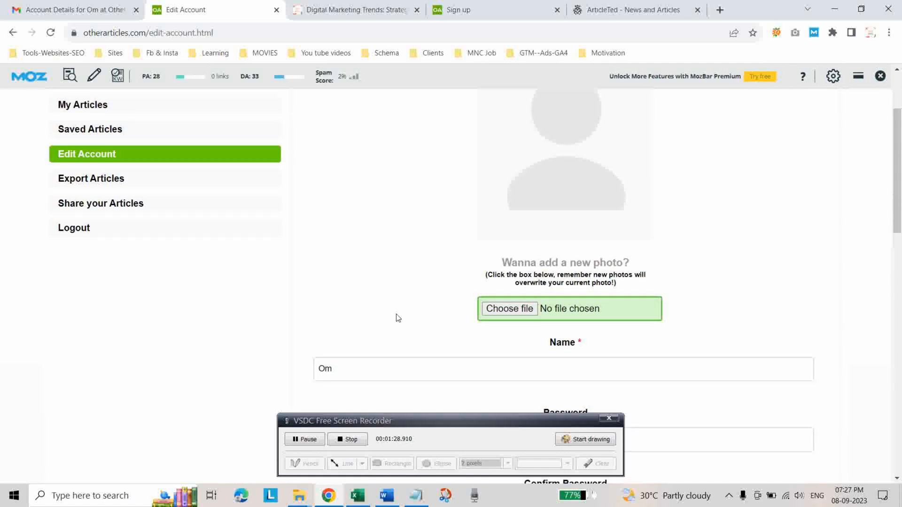
scroll(396, 318, down, 5)
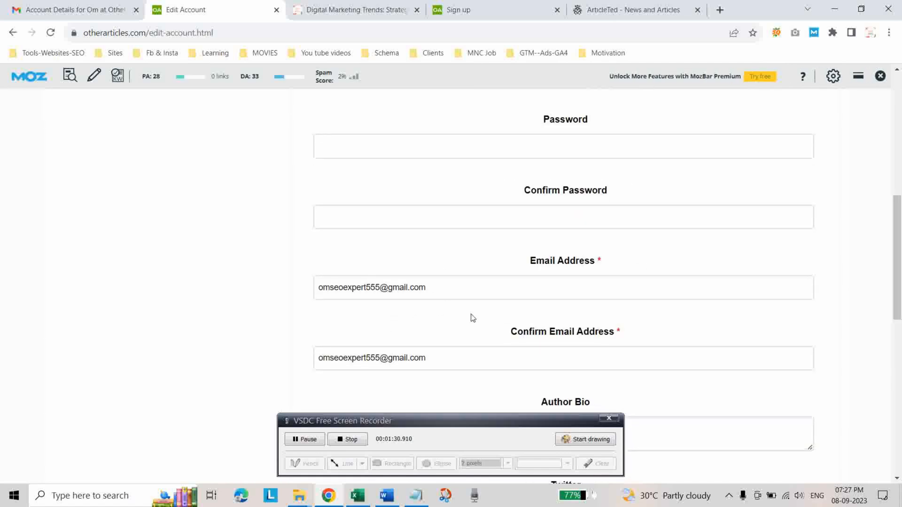
scroll(472, 318, down, 3)
click(379, 232)
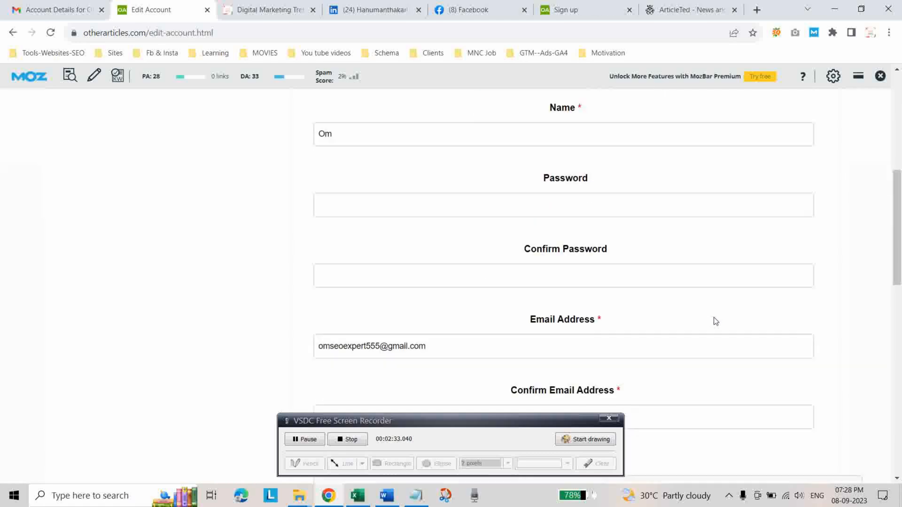
scroll(714, 318, down, 10)
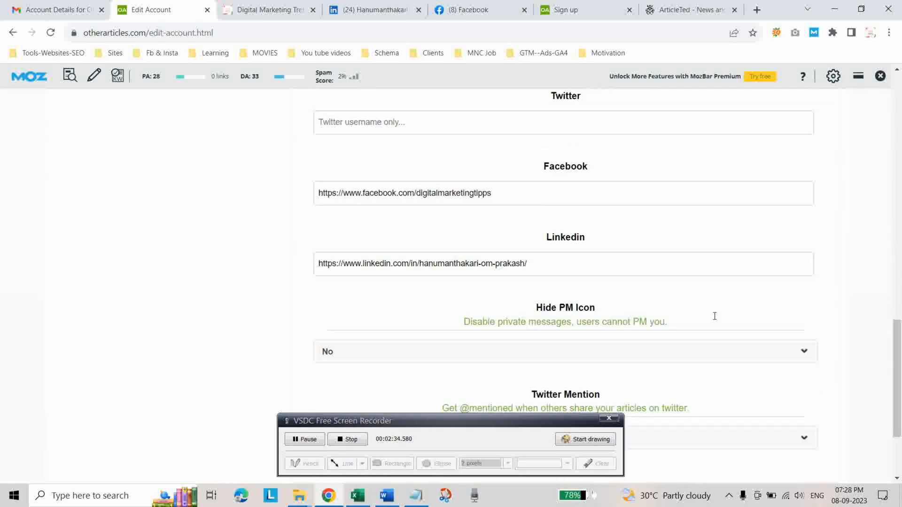
Review the completed Edit Account form from the photo to the social links and save the profile.
scroll(723, 296, up, 5)
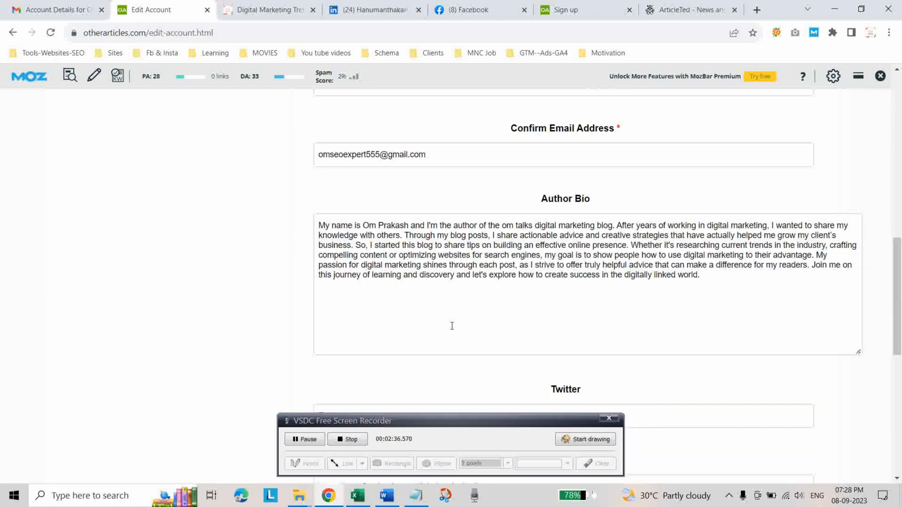
scroll(575, 303, up, 5)
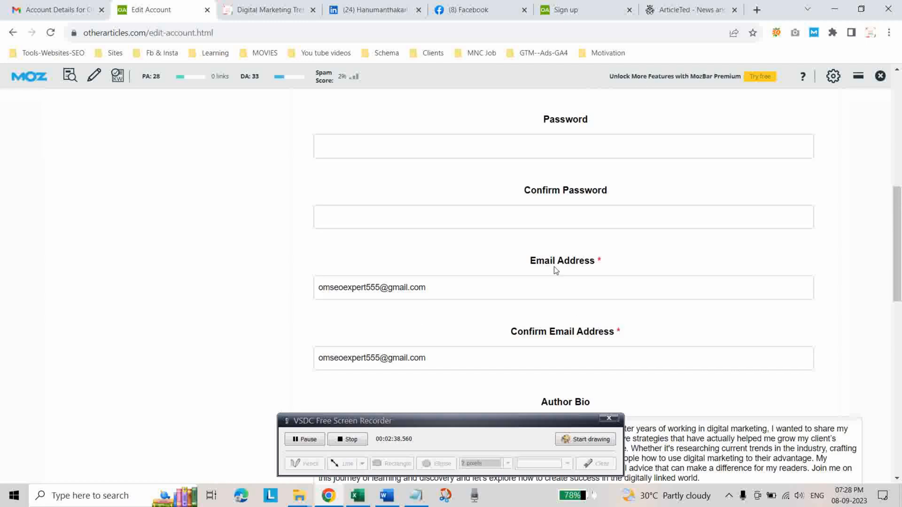
scroll(561, 241, up, 3)
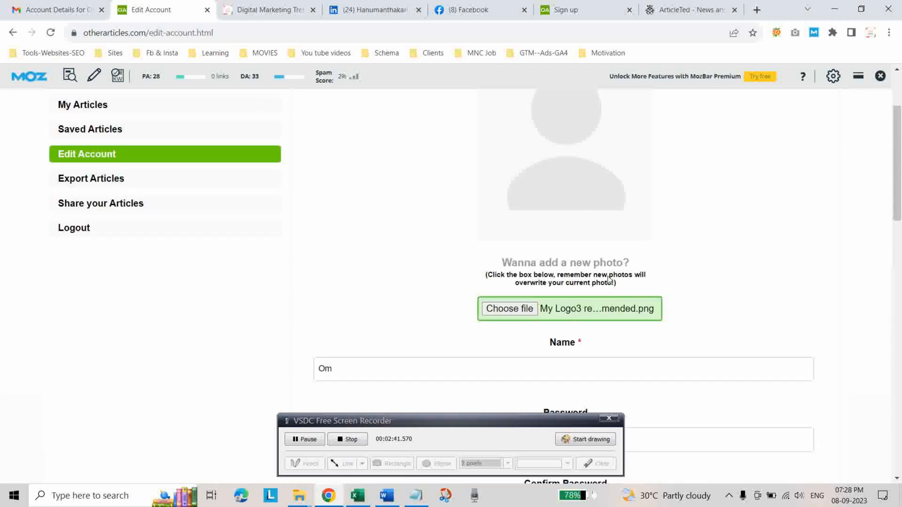
scroll(547, 297, down, 12)
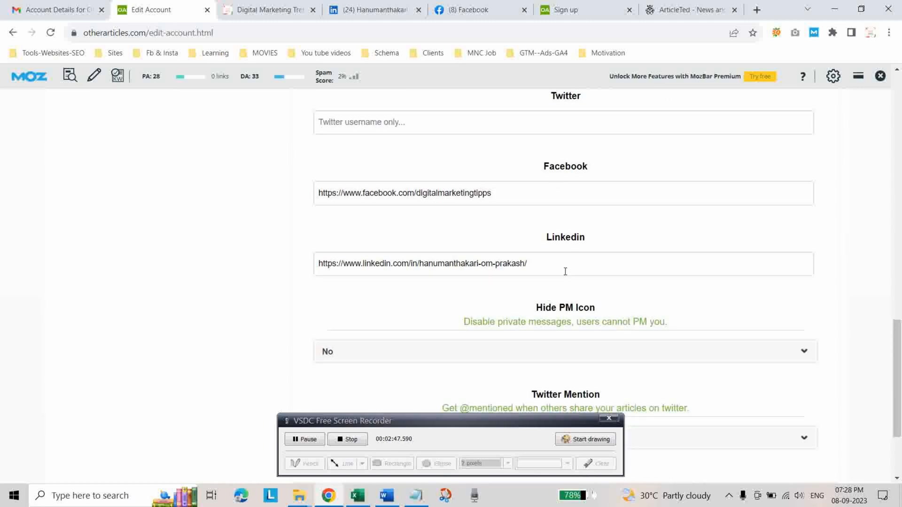
scroll(565, 271, down, 3)
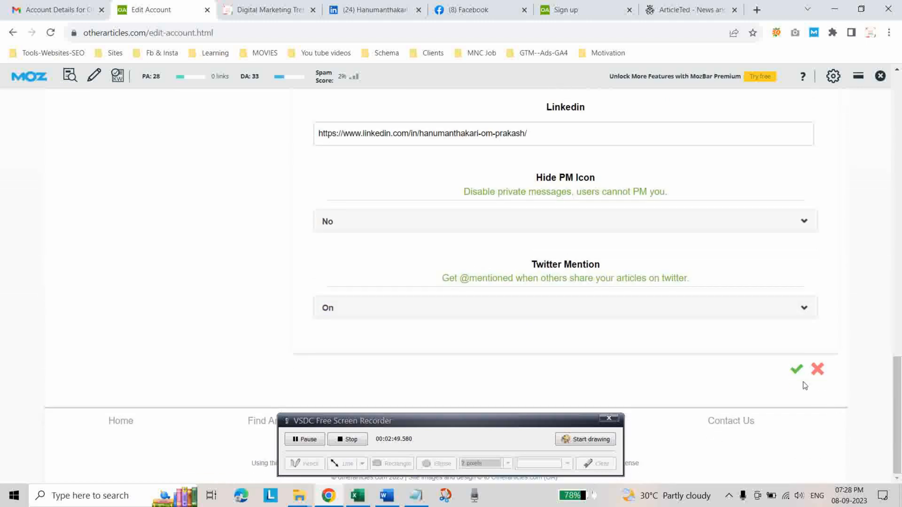
click(796, 373)
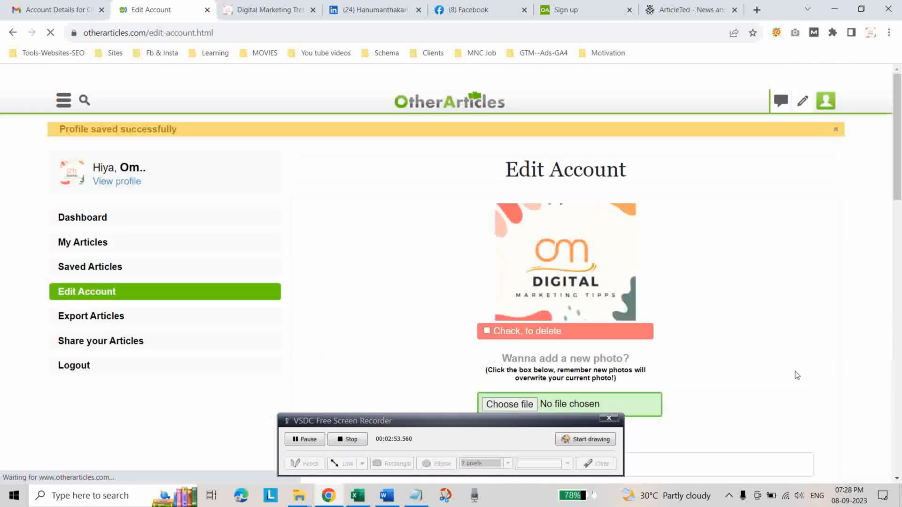
Copy the URL of the account's public profile page into Profile URL cell C3 of the Excel submission list.
click(128, 186)
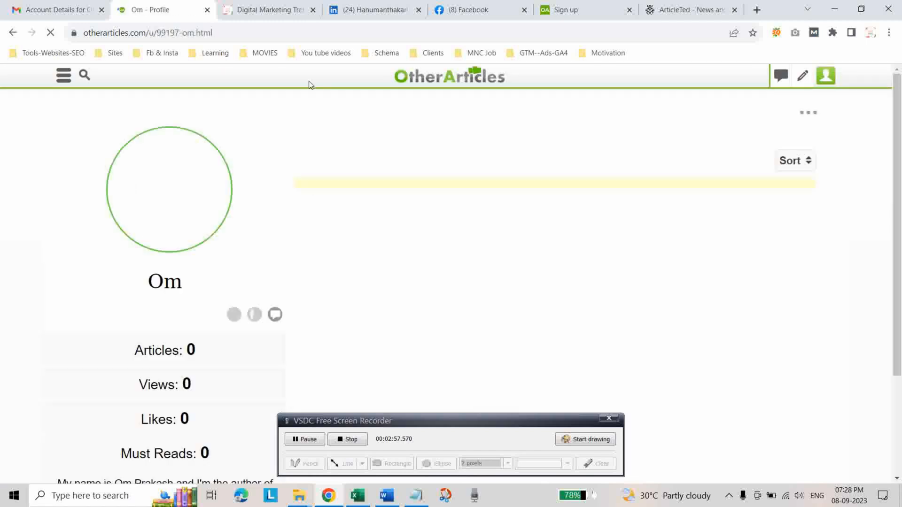
click(248, 31)
key(ctrl+c)
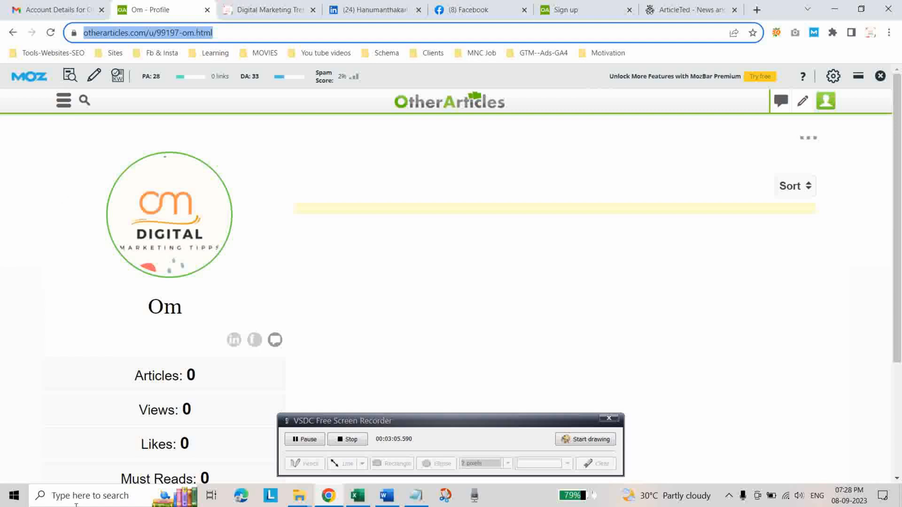
click(357, 495)
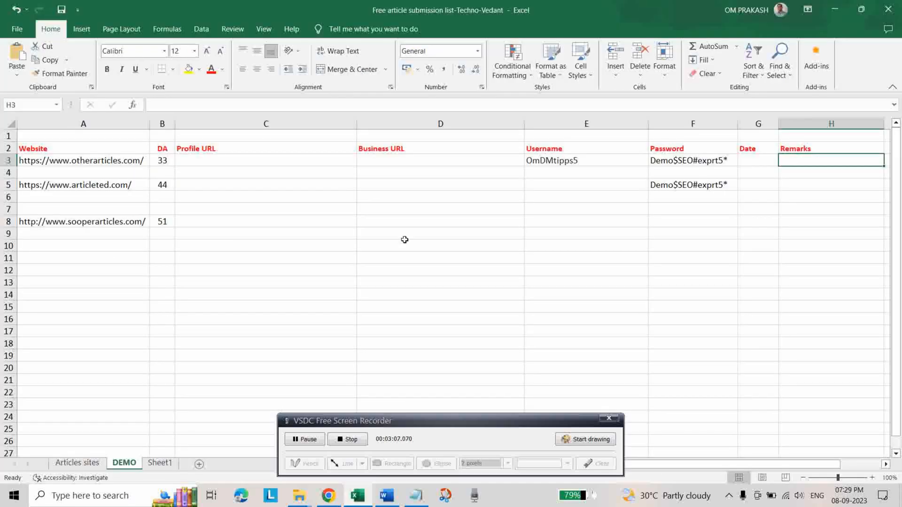
click(249, 162)
key(ctrl+v)
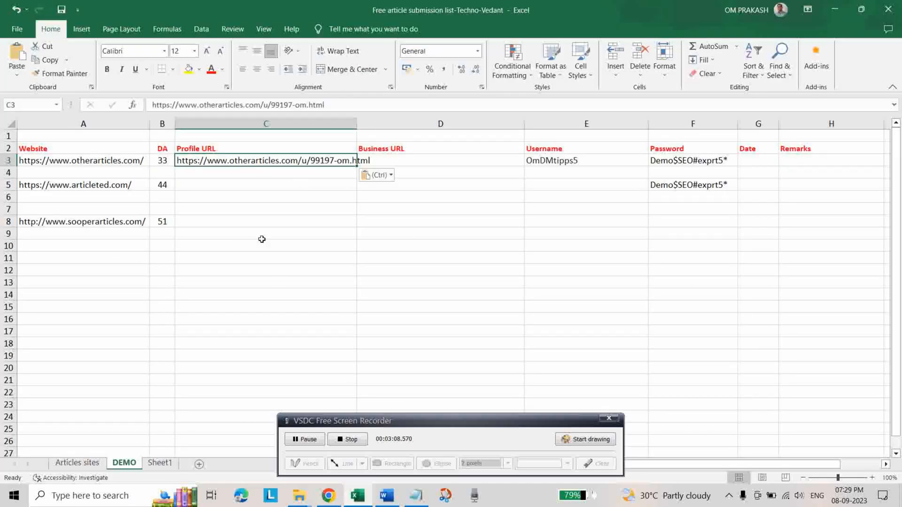
Wrap the profile URL text in cell C3, and switch to Chrome to start a new article on OtherArticles.
click(338, 51)
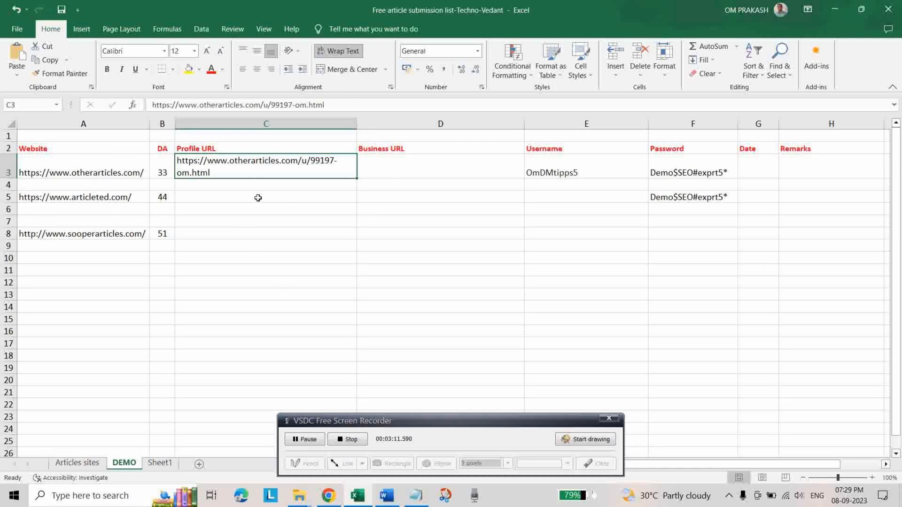
click(341, 491)
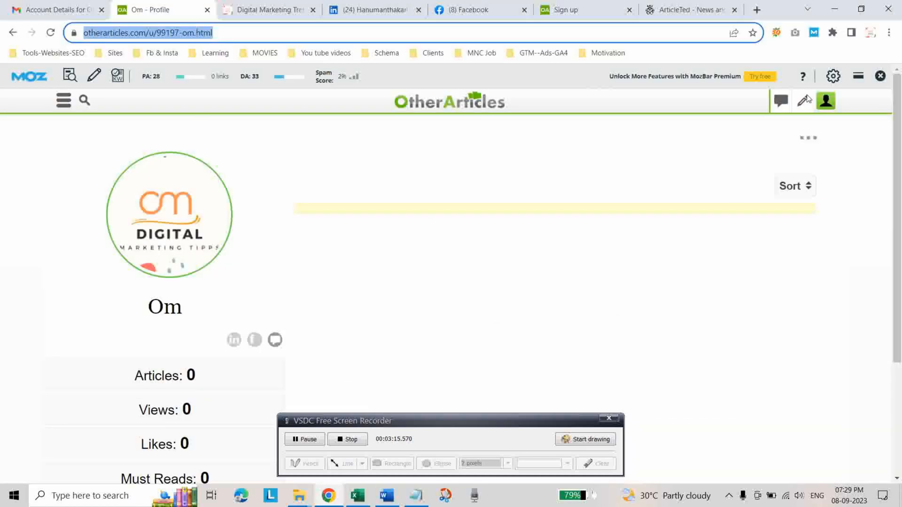
click(803, 108)
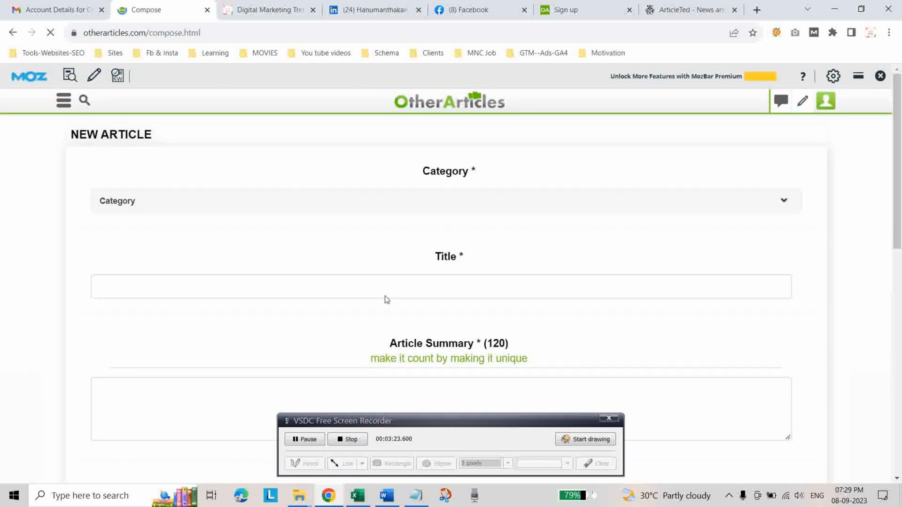
Set the new article's category to Marketing and its subcategory to Online Marketing, and start on the title field.
click(782, 206)
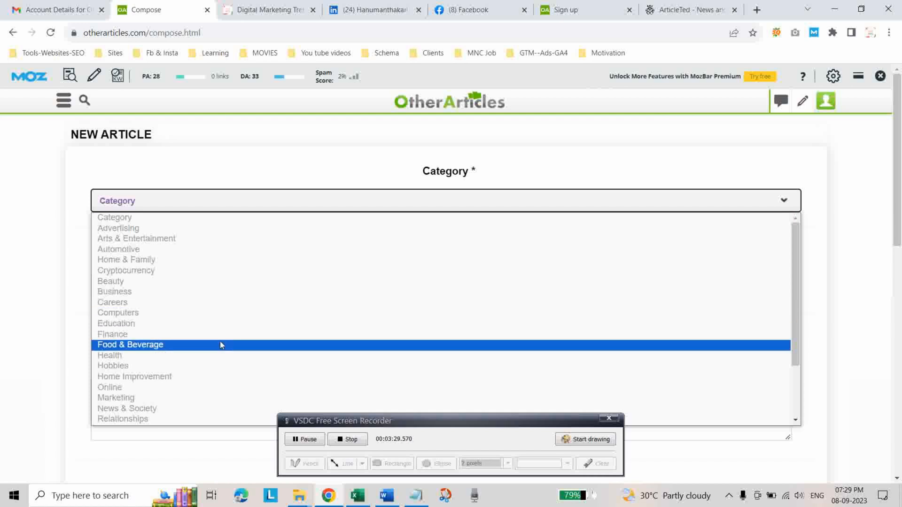
scroll(183, 357, down, 2)
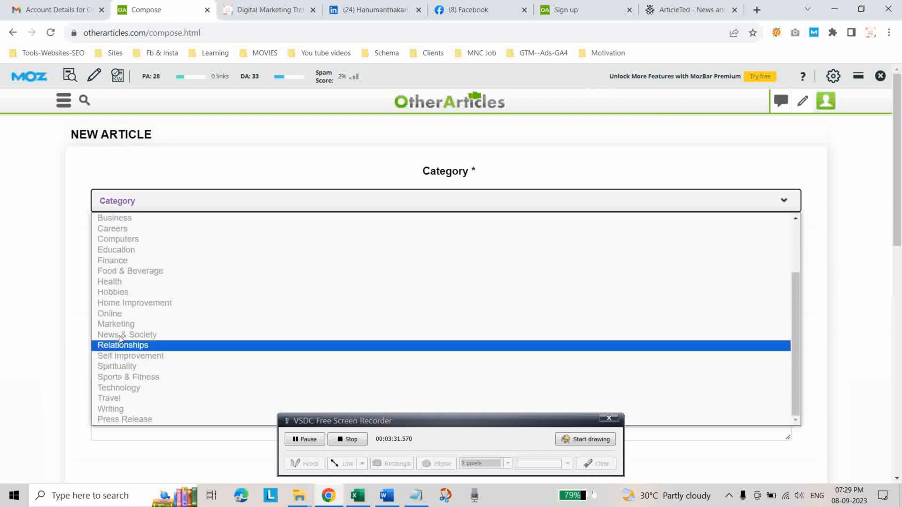
click(129, 324)
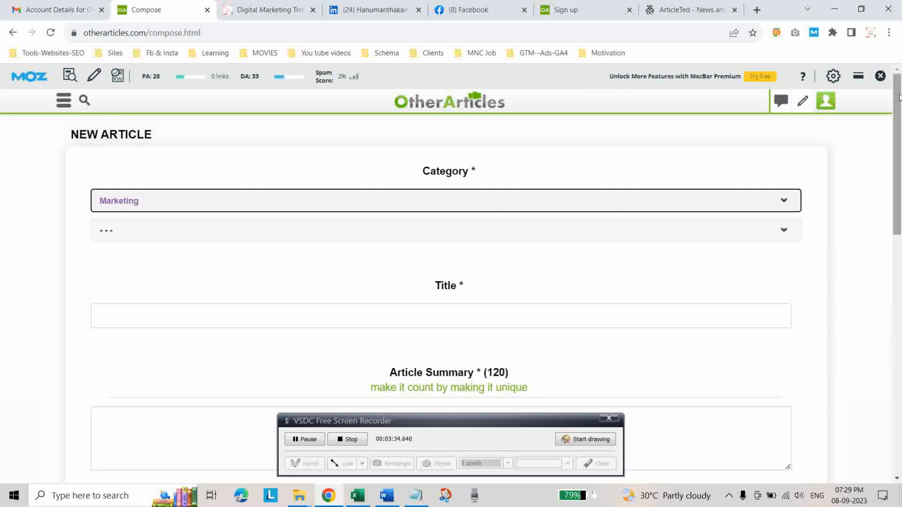
click(785, 231)
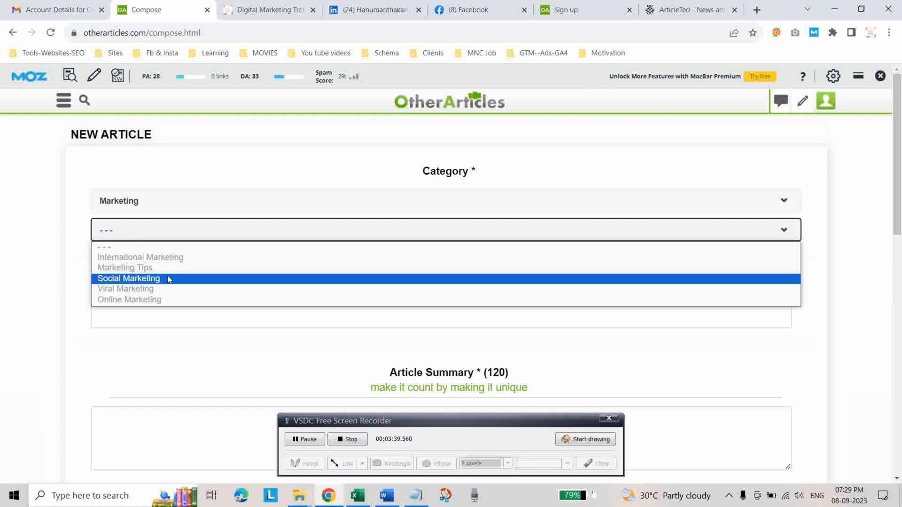
click(150, 300)
click(201, 316)
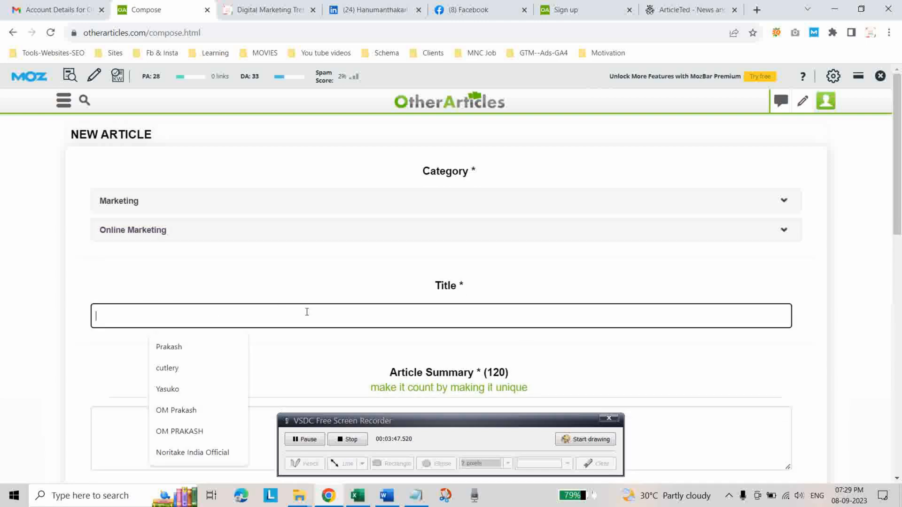
click(299, 496)
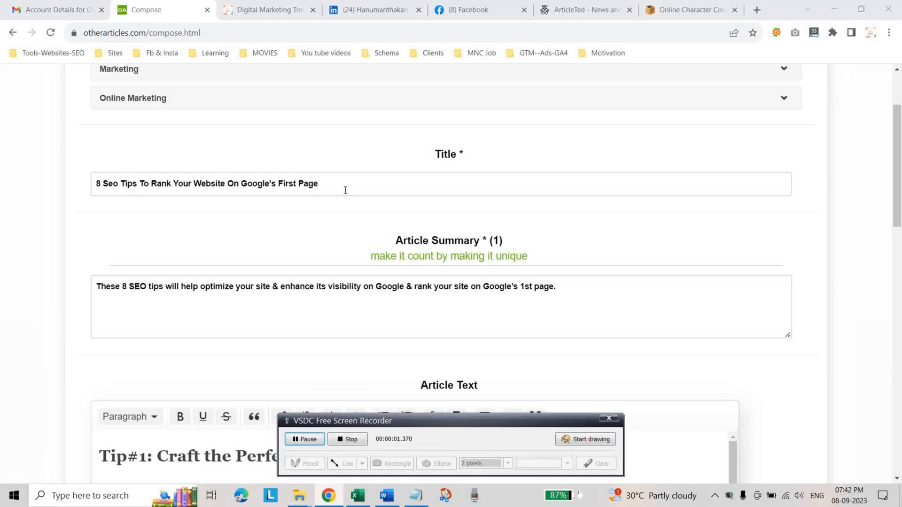
Review the completed article summary and the opening part of the article text.
drag(96, 285, 571, 304)
click(569, 290)
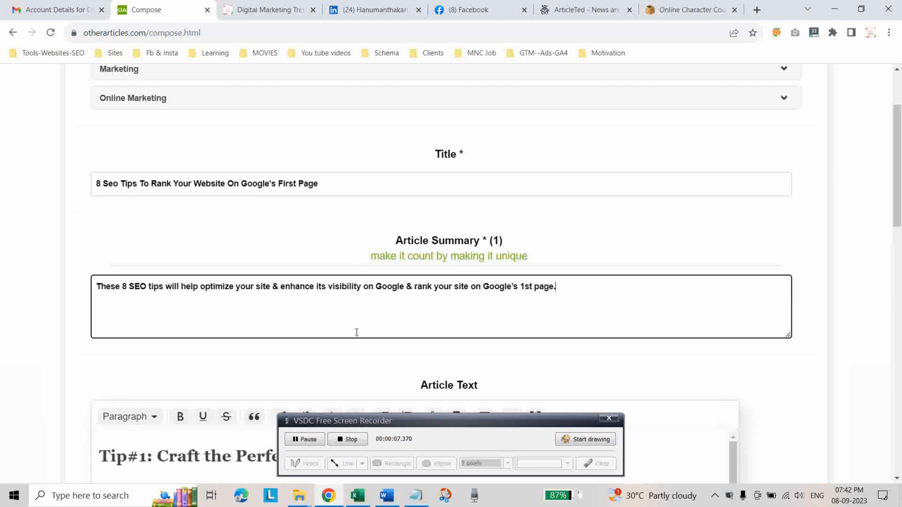
scroll(352, 319, down, 2)
scroll(482, 329, down, 5)
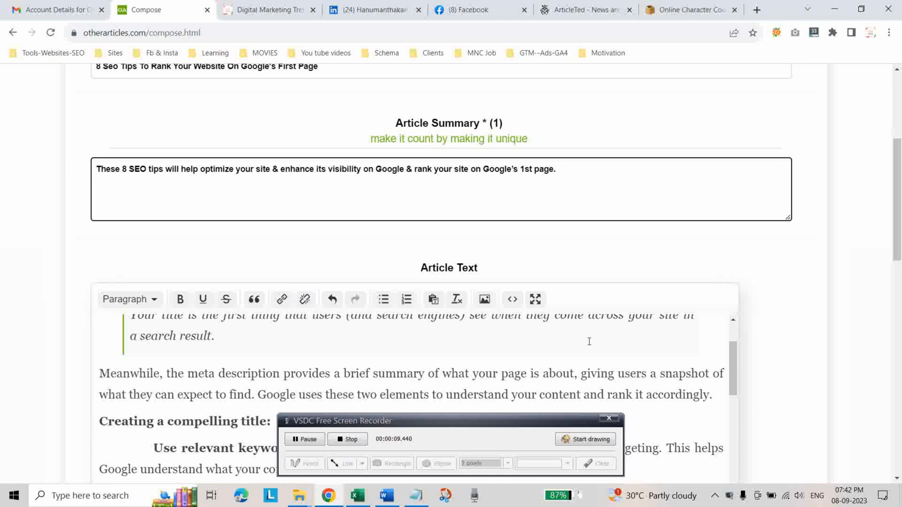
scroll(645, 293, down, 2)
scroll(371, 296, up, 4)
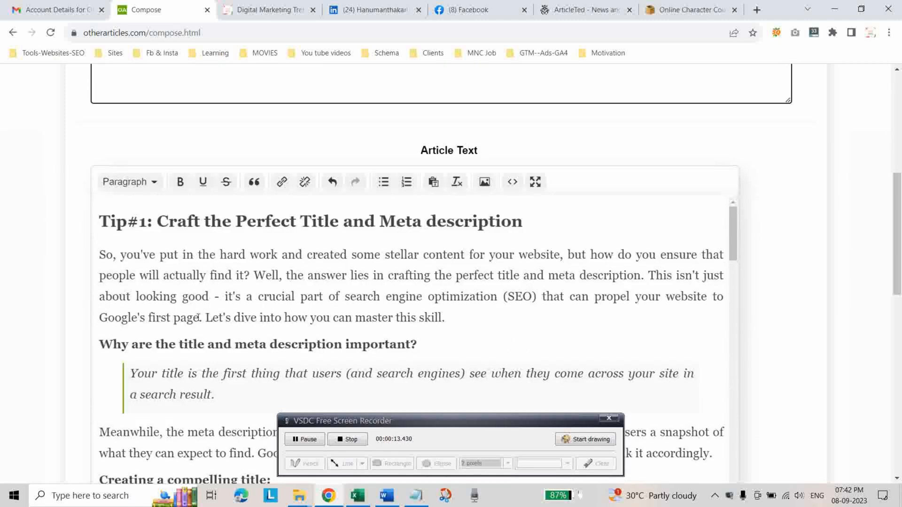
Try block quote formatting on the introductory paragraph under the Tip#1 heading, and undo it.
drag(207, 317, 448, 320)
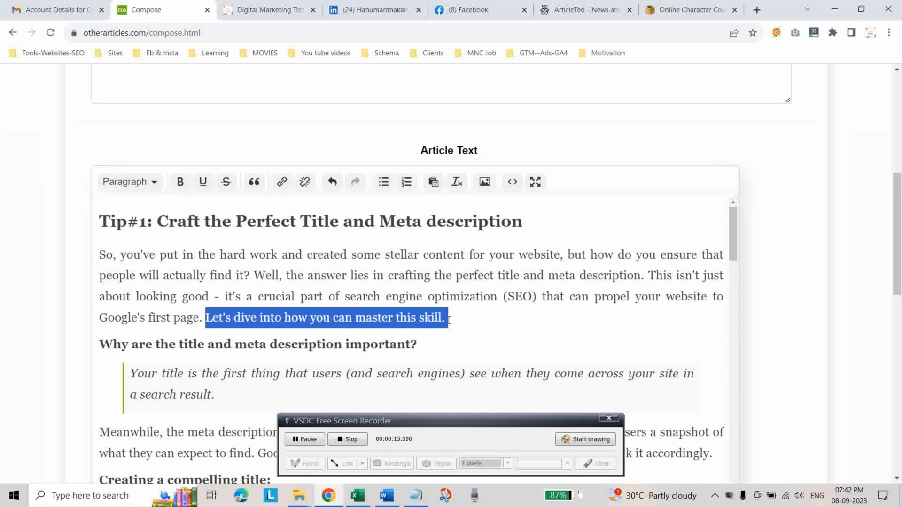
click(253, 184)
scroll(341, 323, up, 3)
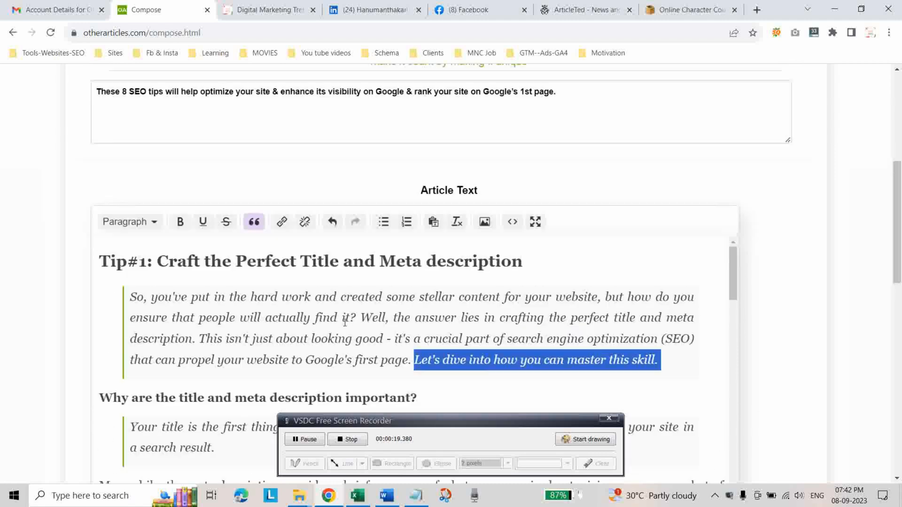
scroll(334, 323, down, 3)
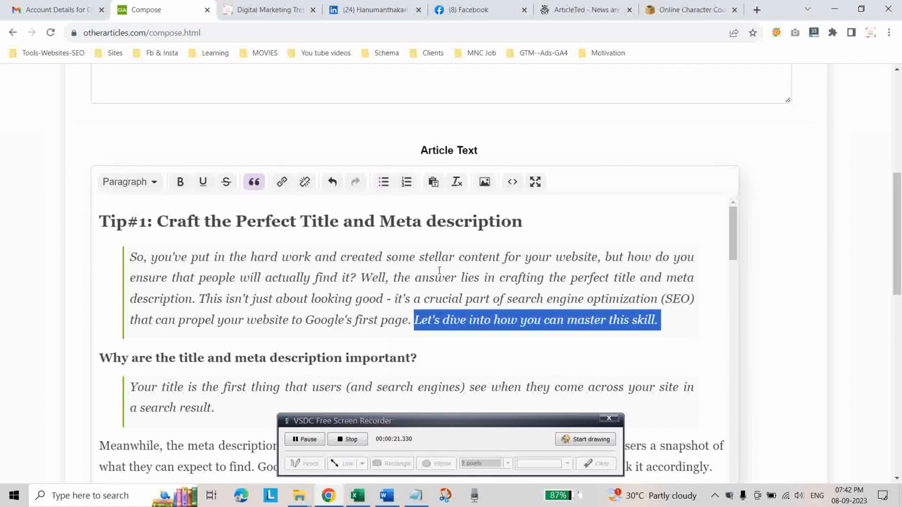
key(ctrl+z)
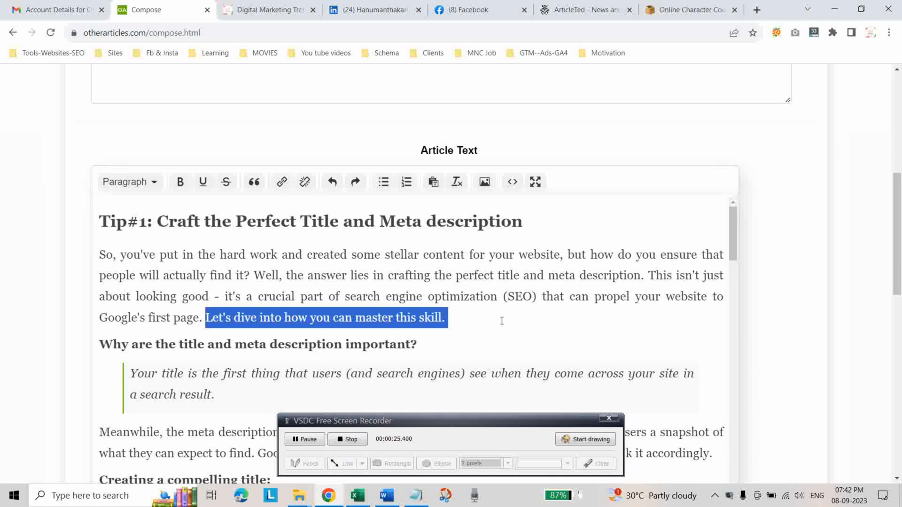
click(479, 325)
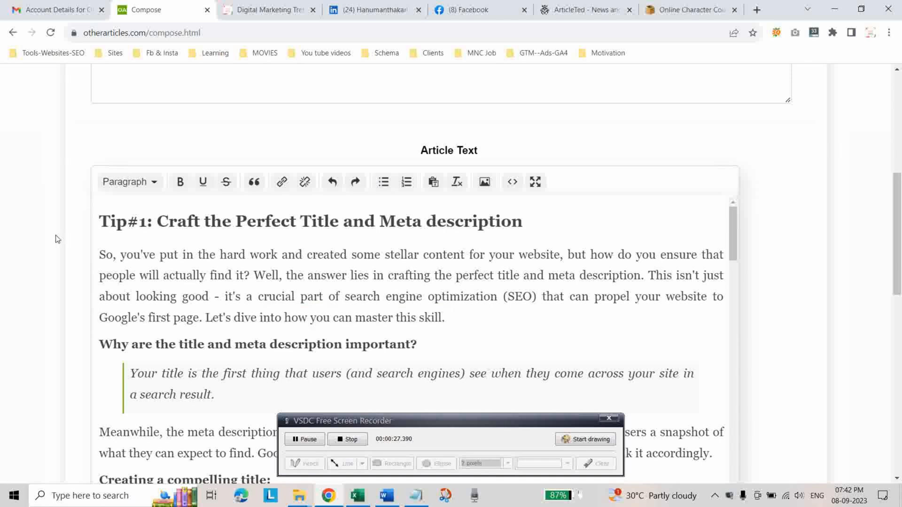
Check the heading levels applied to the Tip#1 and Tip#2 titles in the article text.
click(142, 220)
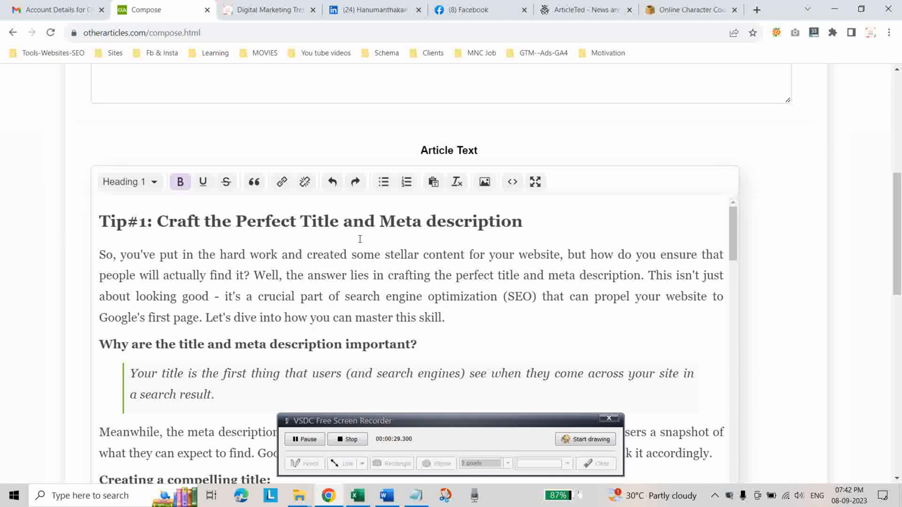
drag(99, 220, 537, 222)
scroll(383, 316, down, 7)
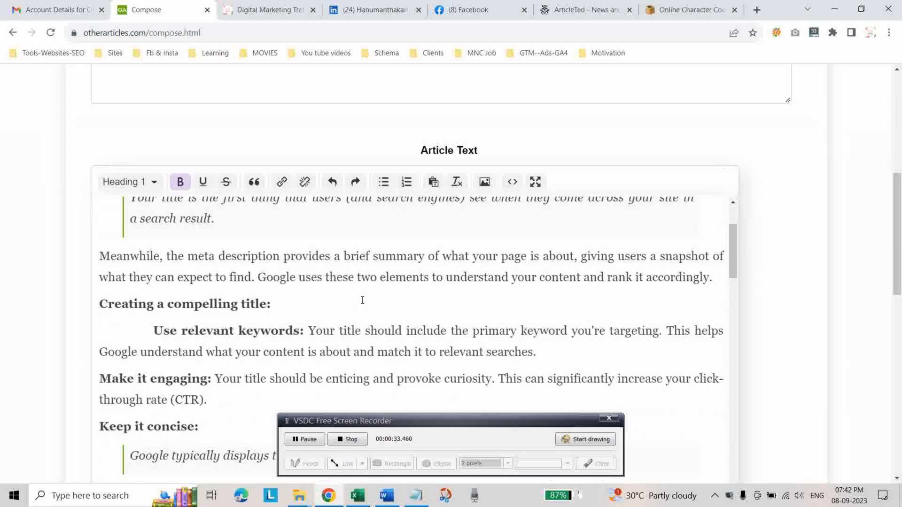
scroll(273, 327, up, 1)
scroll(272, 326, down, 10)
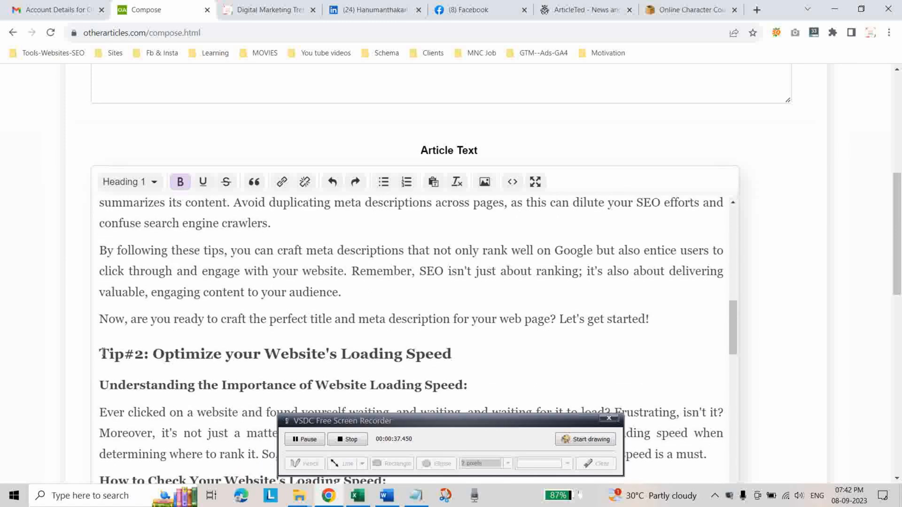
drag(99, 355, 481, 357)
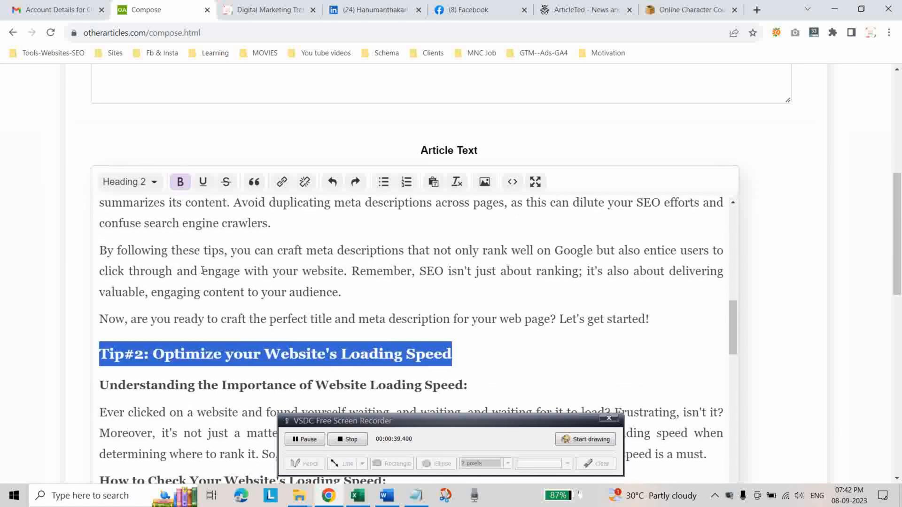
click(491, 351)
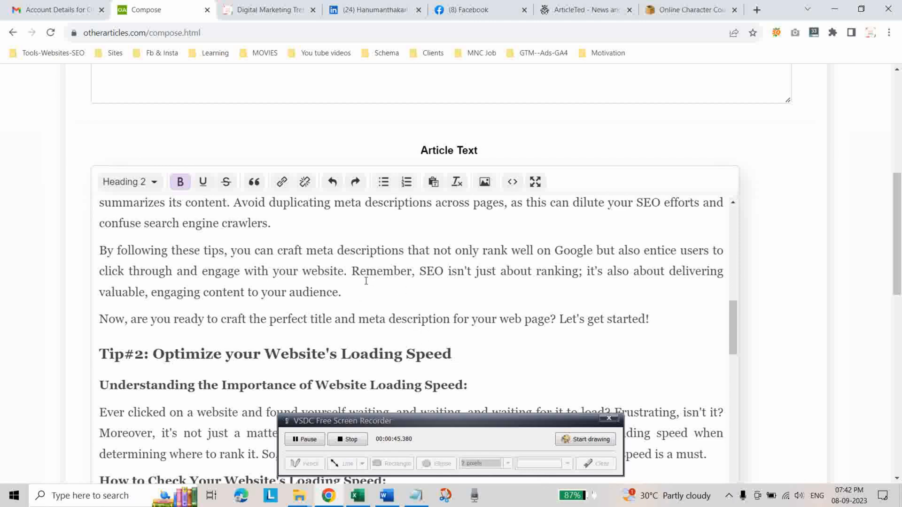
Browse the Digital Marketing Tipps blog's home page and open the popular post "Unlock the Key to Better Search Rankings with SEO".
click(358, 499)
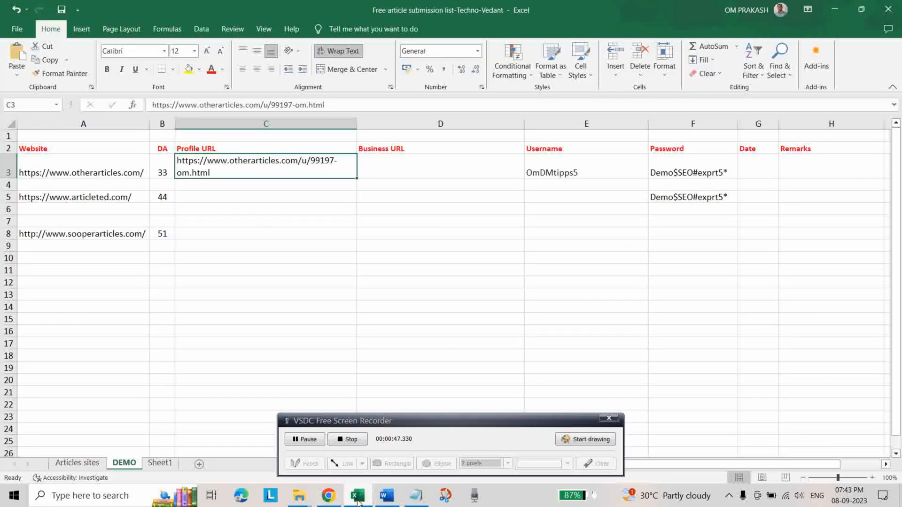
click(836, 9)
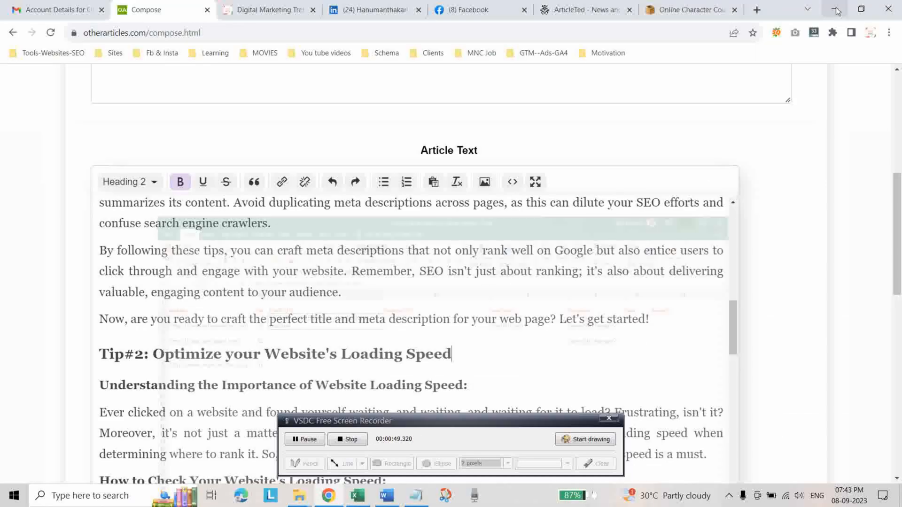
click(277, 13)
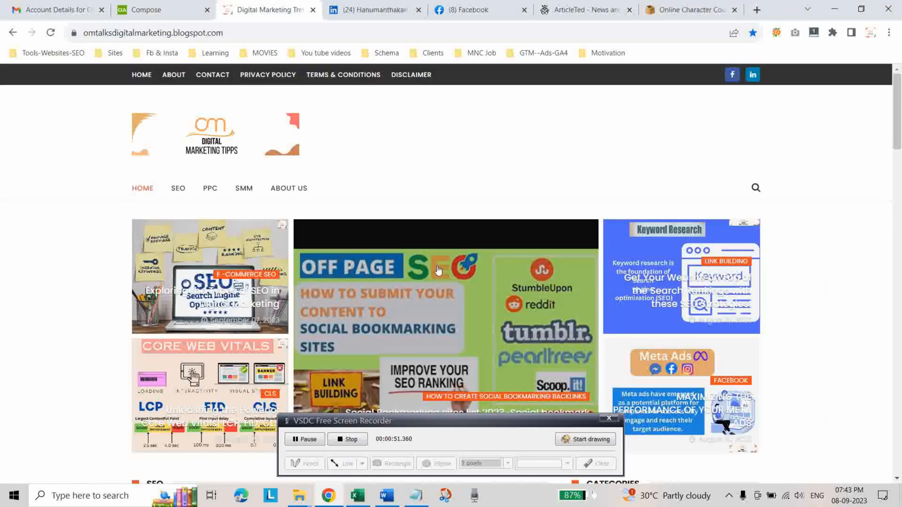
scroll(487, 315, down, 13)
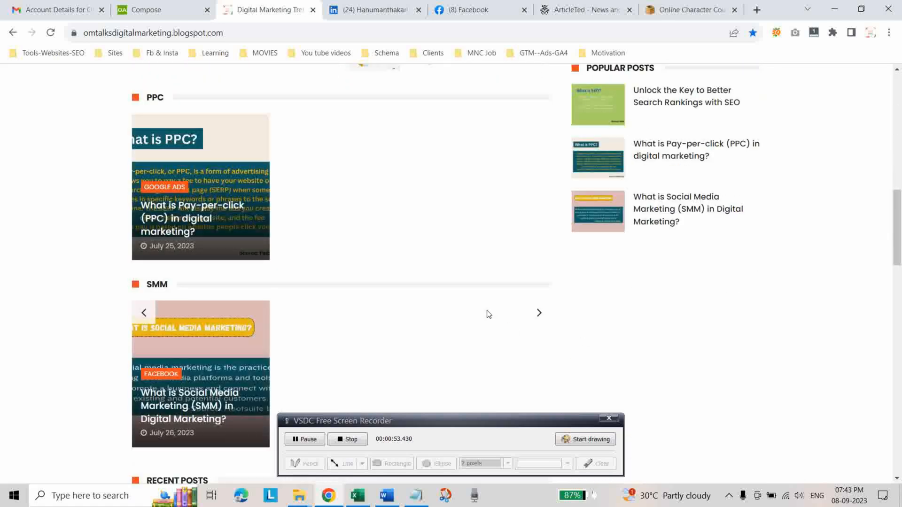
scroll(487, 315, down, 3)
scroll(487, 314, up, 3)
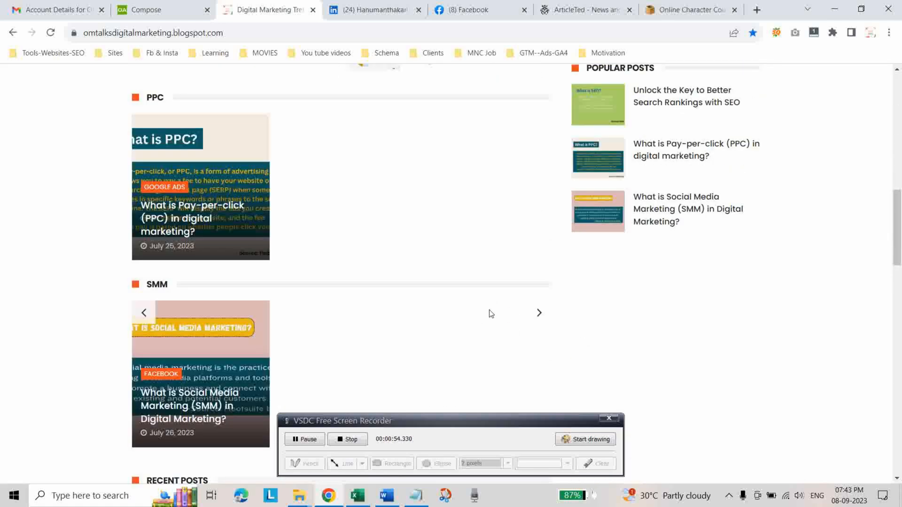
click(666, 104)
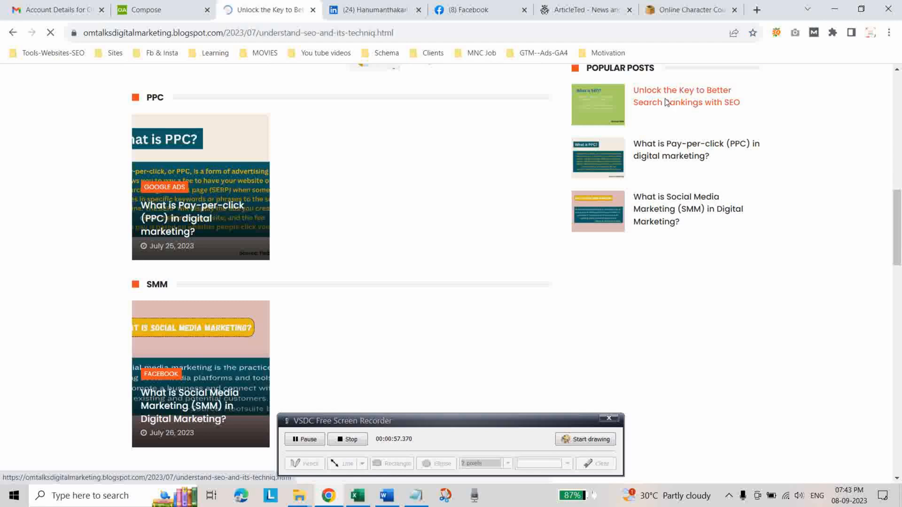
Open the recent post "Exploring the Types of SEO in Digital Marketing" from the blog's footer and copy its URL.
scroll(282, 282, down, 15)
scroll(256, 316, down, 20)
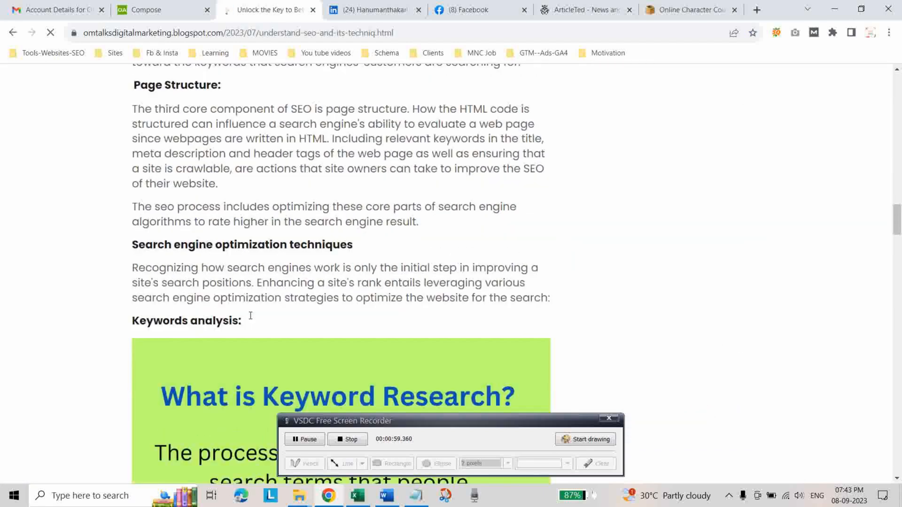
scroll(249, 323, down, 20)
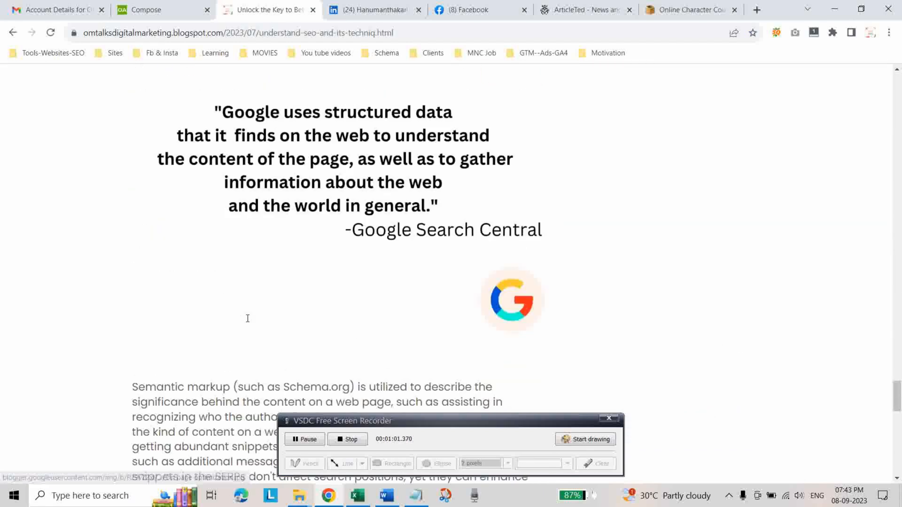
scroll(233, 329, down, 1)
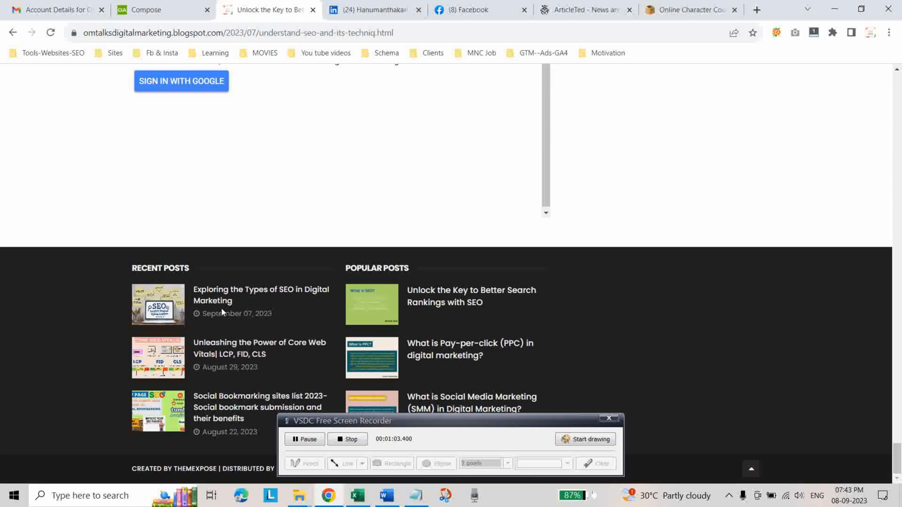
click(216, 302)
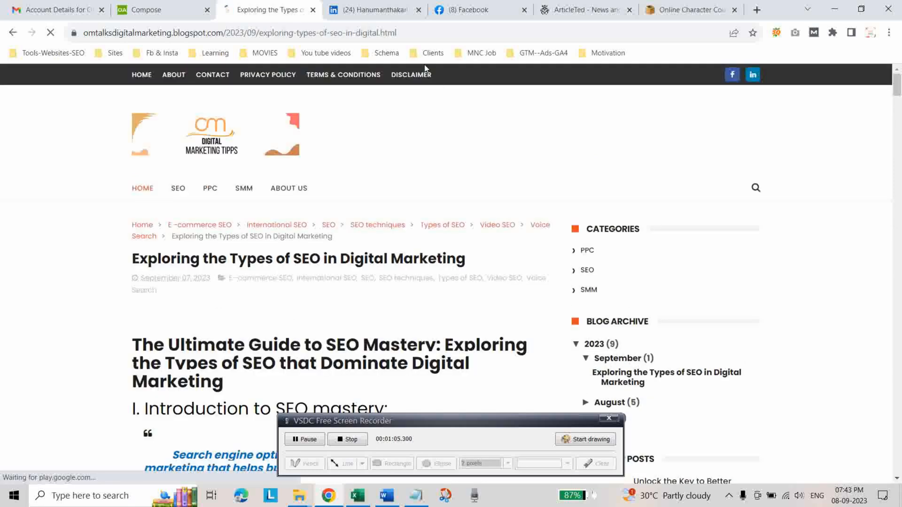
click(424, 31)
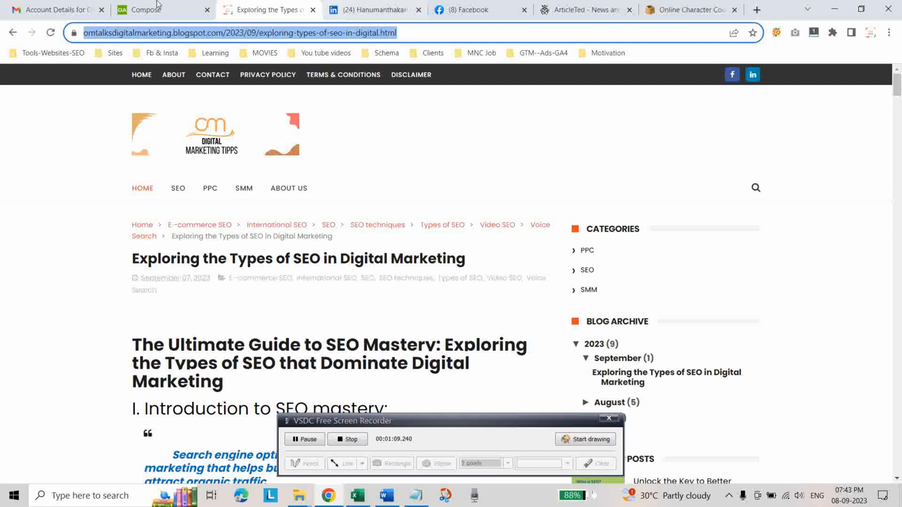
Start a link on the word "SEO" in the paragraphs before Tip#2, using the copied blog post URL and the title "SEO".
click(142, 9)
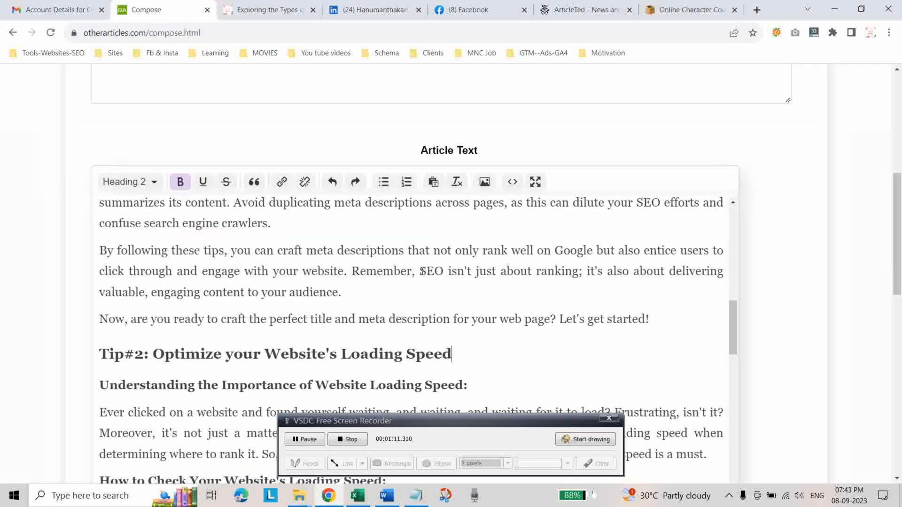
drag(419, 271, 443, 274)
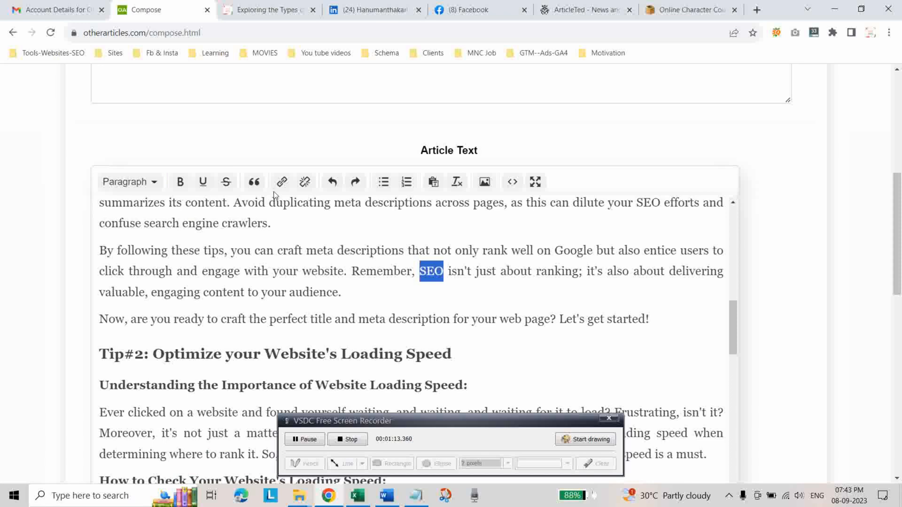
click(282, 182)
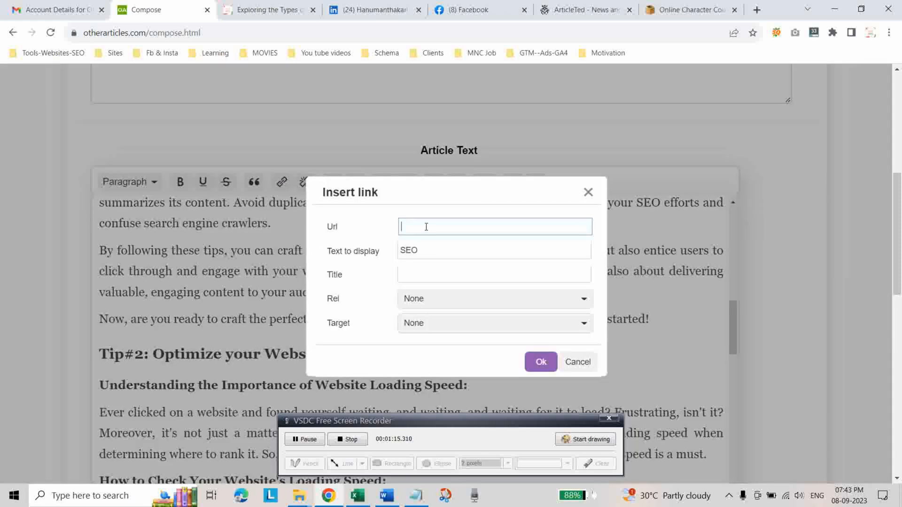
key(ctrl+v)
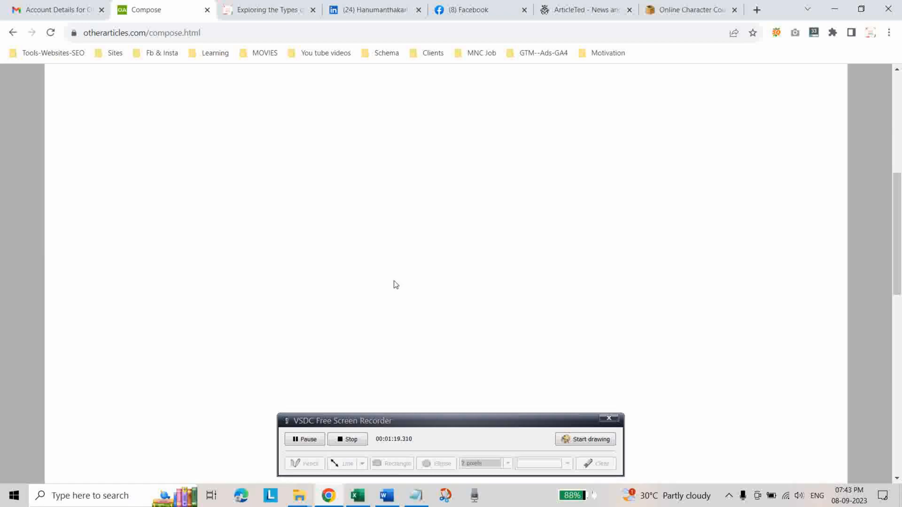
click(420, 272)
text(SEO)
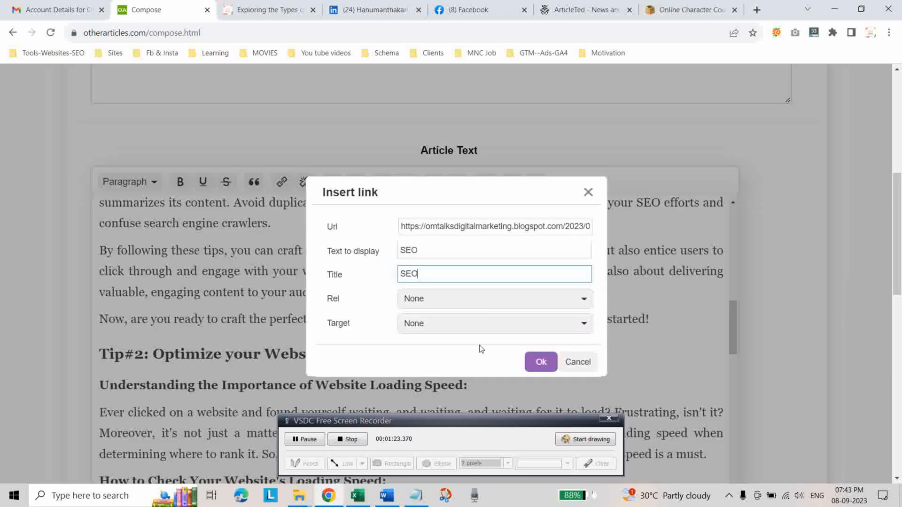
Set the SEO link's Rel to None and its Target to New window, and insert the link.
click(478, 328)
click(466, 368)
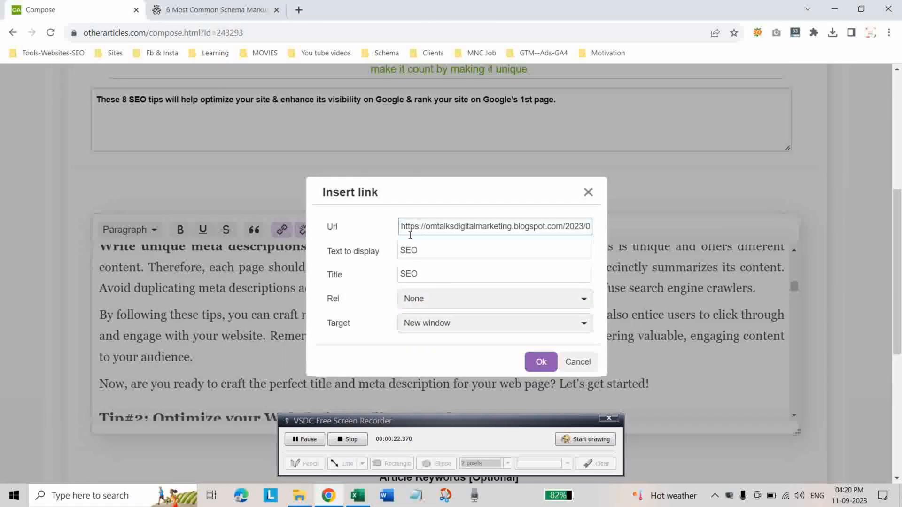
click(466, 302)
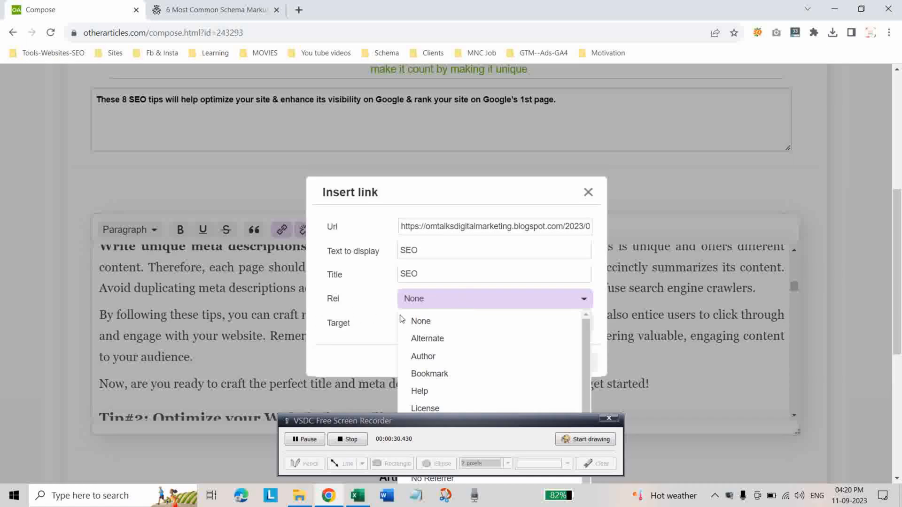
click(415, 321)
click(581, 324)
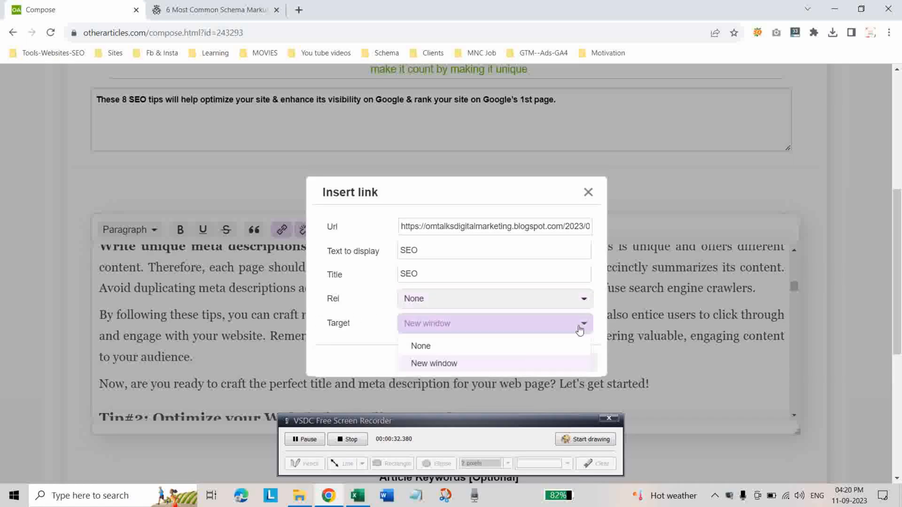
click(451, 367)
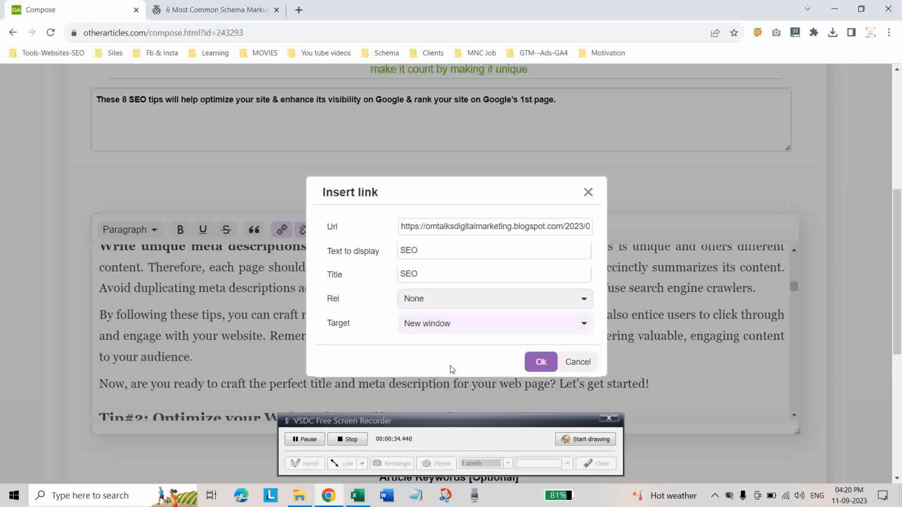
click(535, 366)
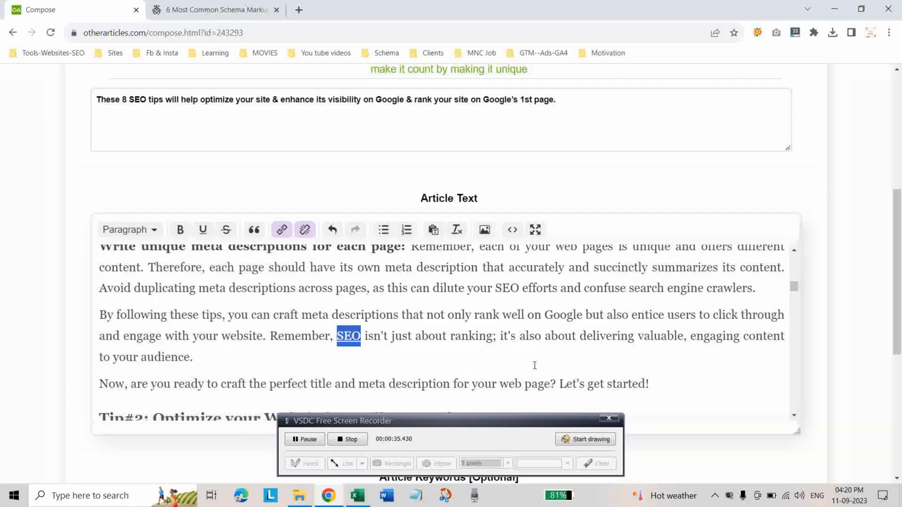
click(397, 357)
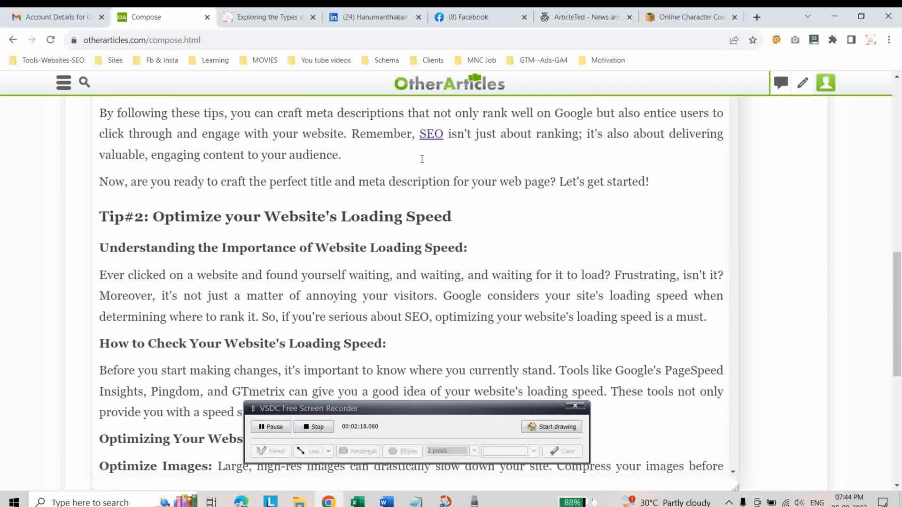
Review the article text from Tip#2 through Tip#6, including the "link building" link under "Utilize social media".
scroll(473, 281, down, 10)
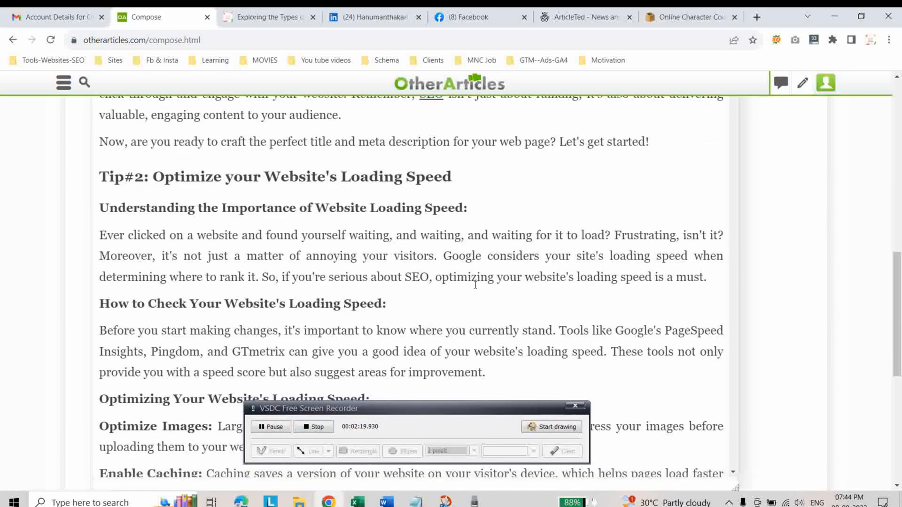
scroll(473, 285, down, 7)
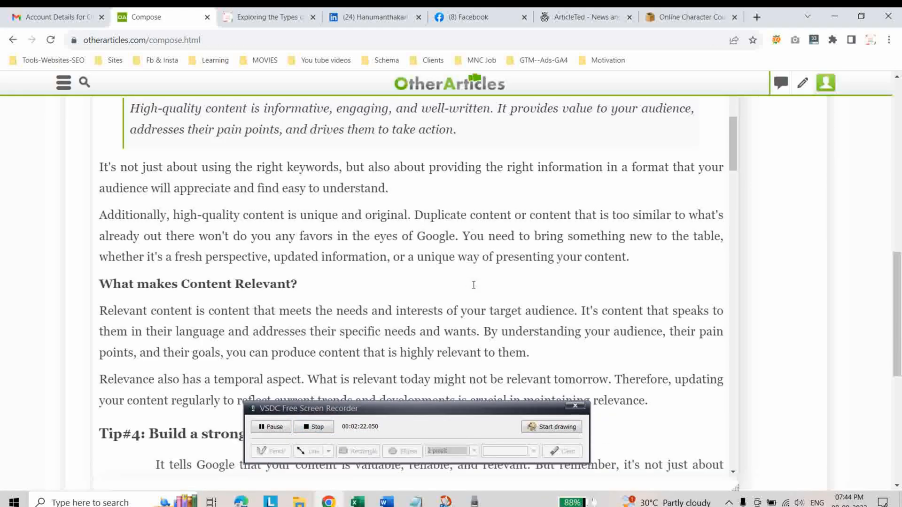
scroll(469, 285, down, 5)
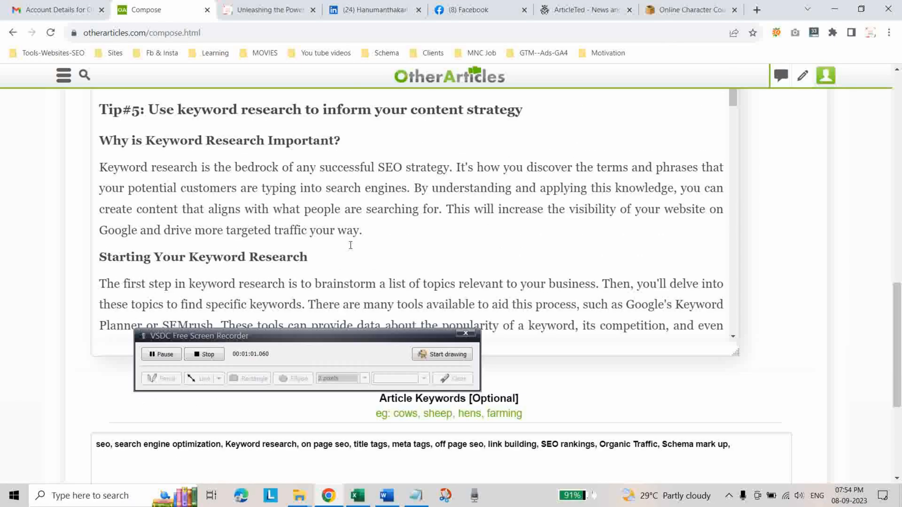
scroll(346, 244, up, 10)
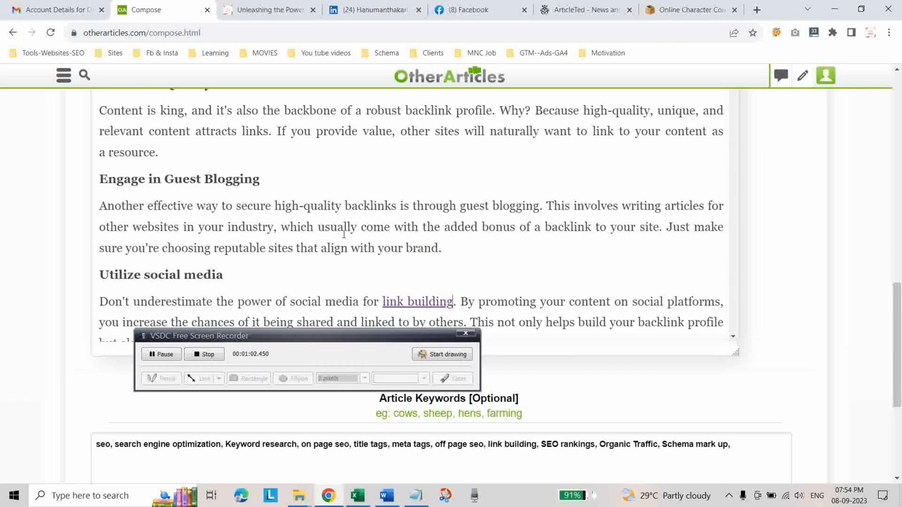
scroll(344, 233, down, 4)
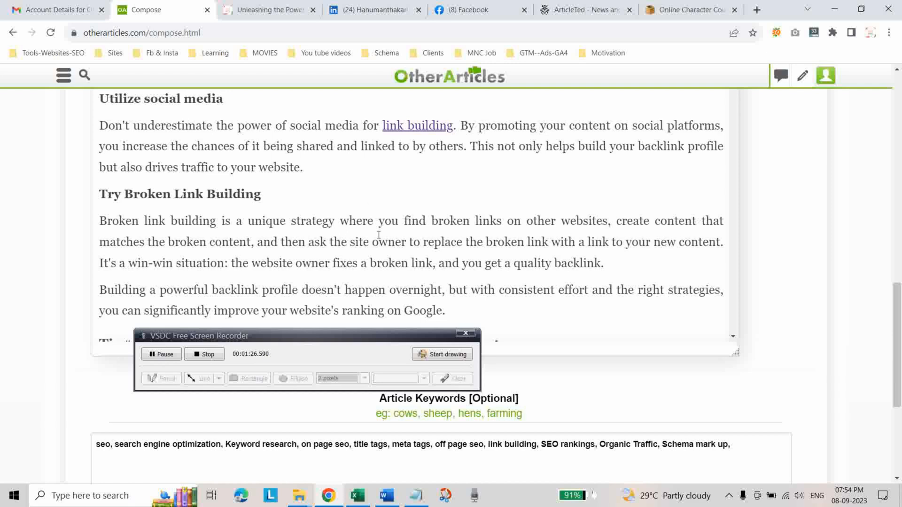
scroll(385, 227, up, 10)
scroll(385, 228, down, 10)
drag(355, 337, 428, 182)
scroll(212, 287, up, 5)
scroll(443, 294, down, 11)
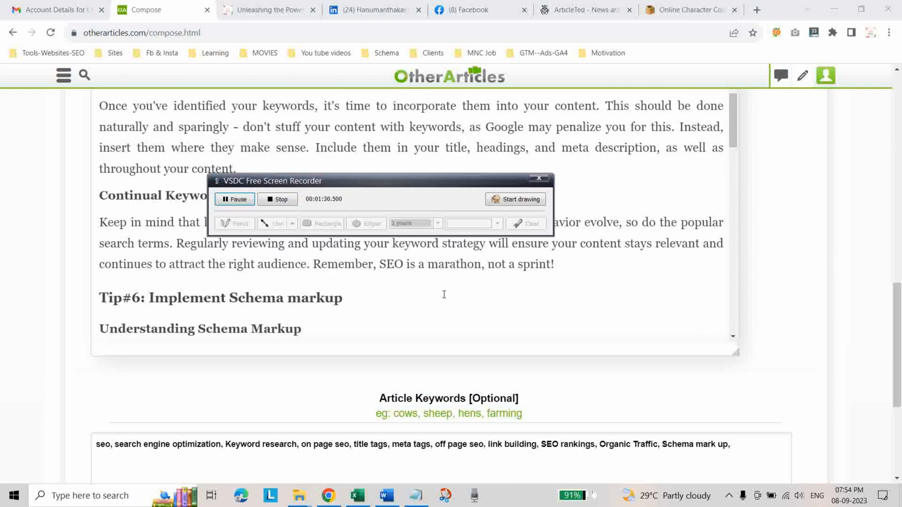
scroll(407, 391, down, 5)
scroll(316, 323, up, 4)
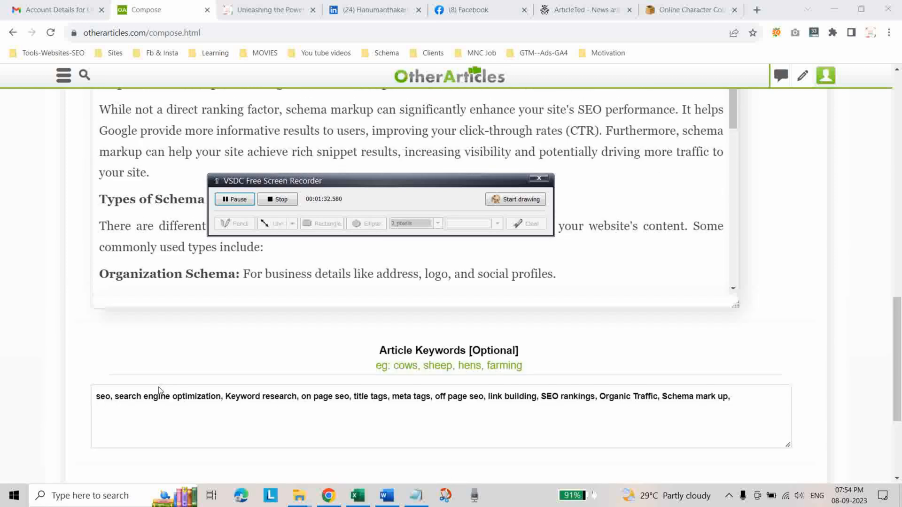
Expand the article's additional options and set the Public License to No Republish.
scroll(192, 414, down, 2)
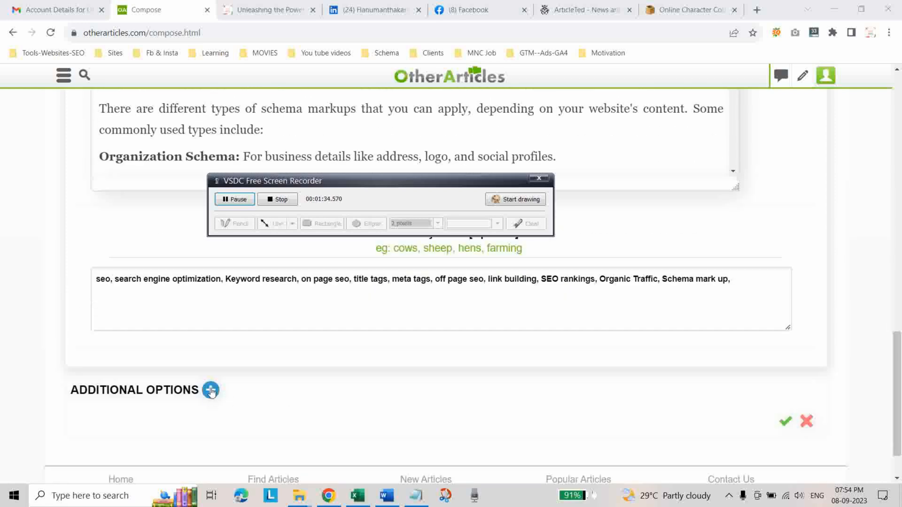
click(210, 390)
scroll(305, 400, down, 2)
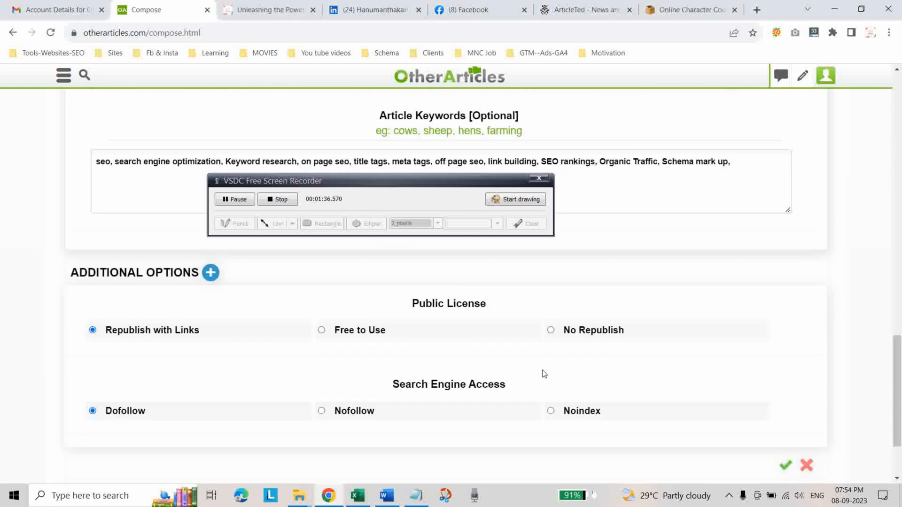
click(552, 330)
scroll(249, 418, down, 2)
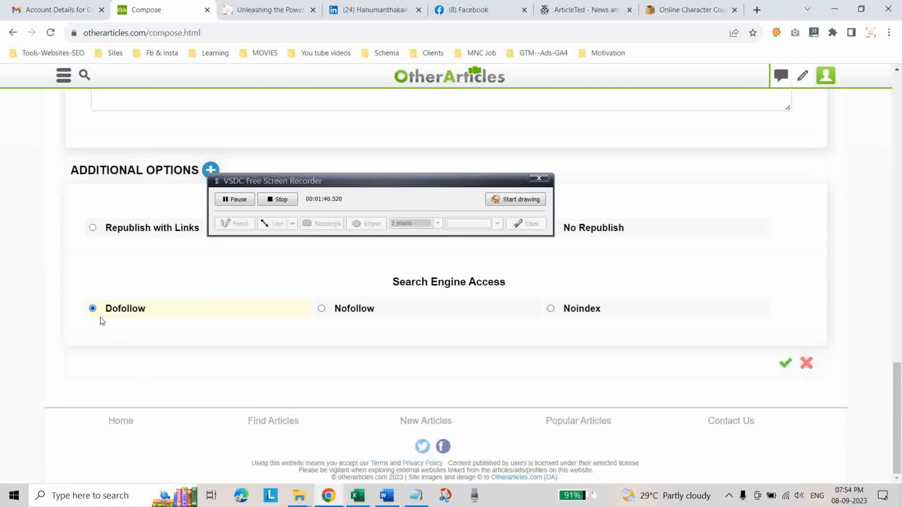
Review the article's category, title, summary, Tip#1 heading level and SEO link in the text.
drag(379, 187, 362, 430)
scroll(362, 298, up, 10)
scroll(425, 273, up, 15)
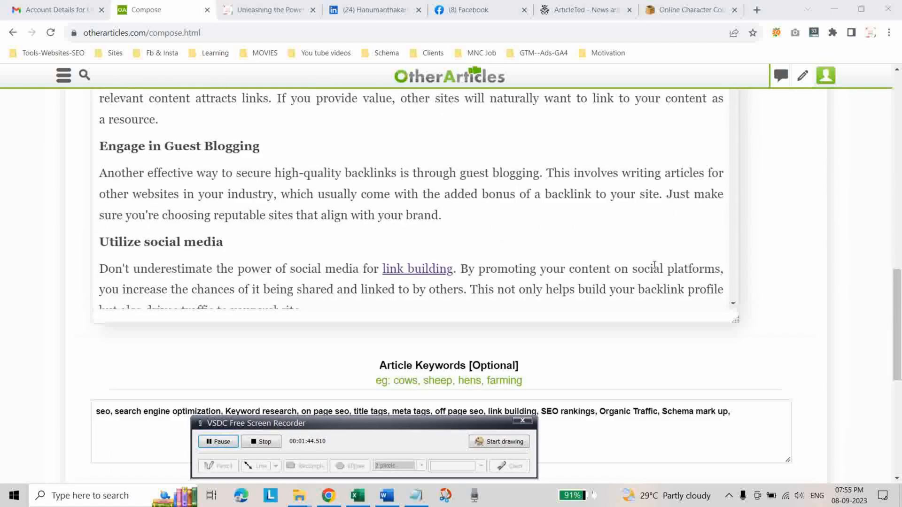
scroll(446, 270, up, 15)
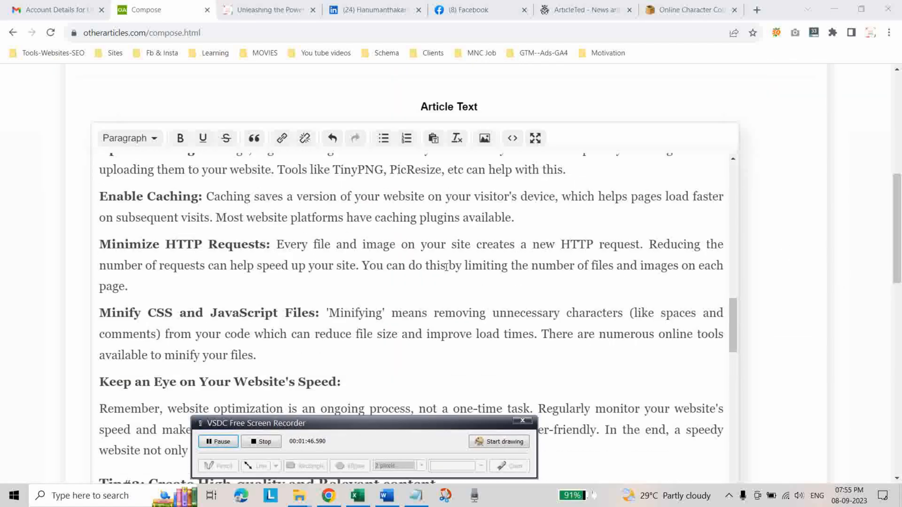
scroll(411, 134, up, 3)
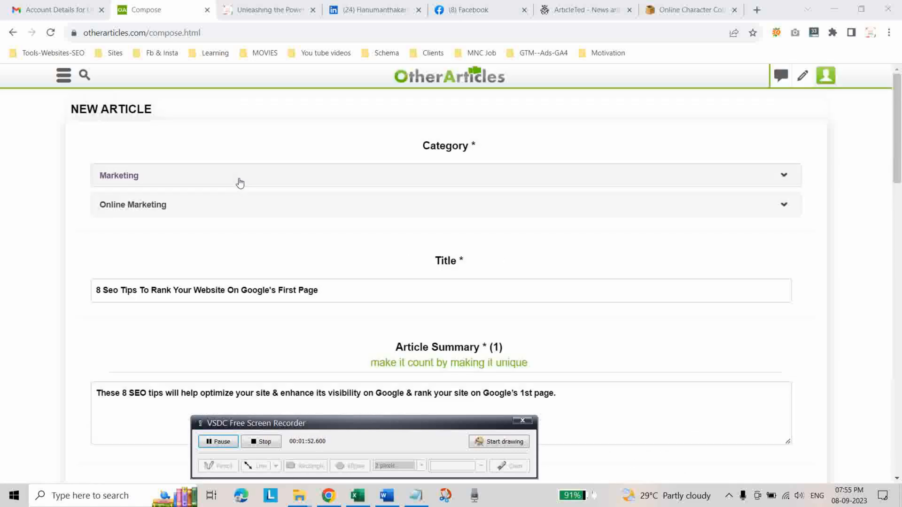
scroll(249, 245, down, 3)
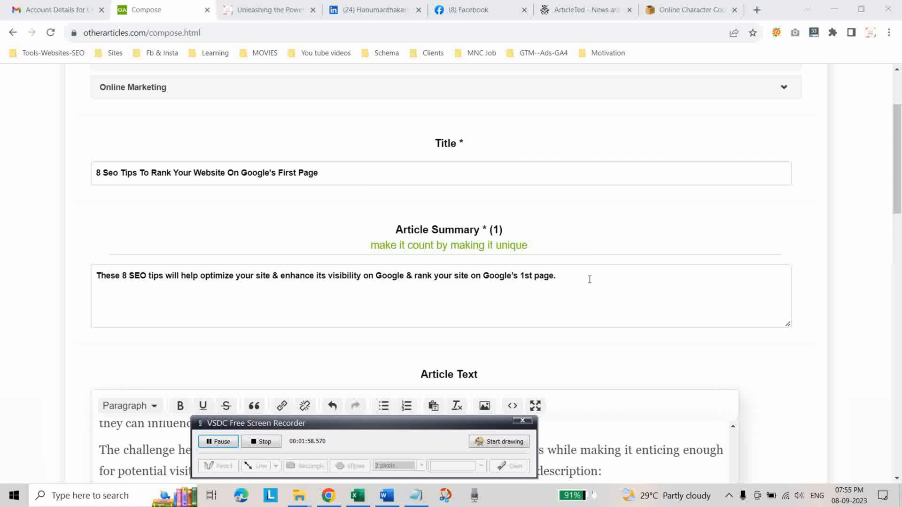
scroll(584, 274, down, 3)
scroll(484, 308, down, 3)
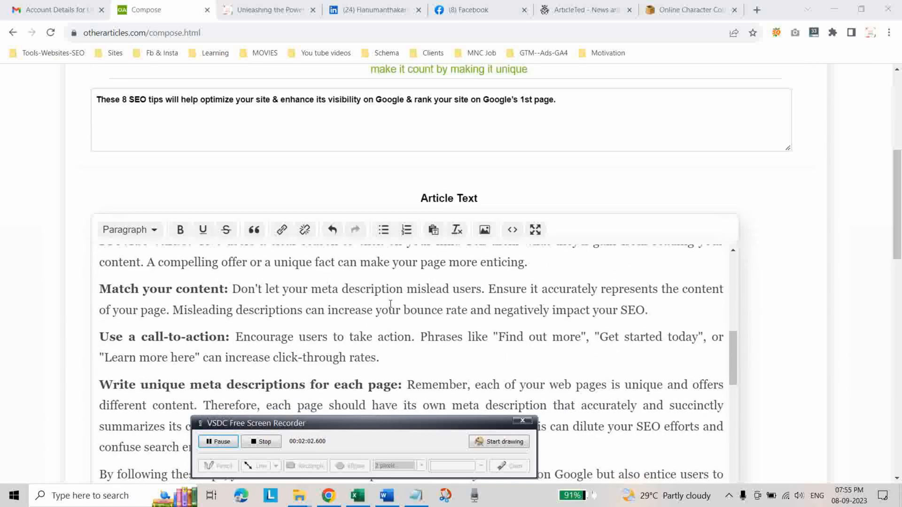
scroll(378, 305, up, 10)
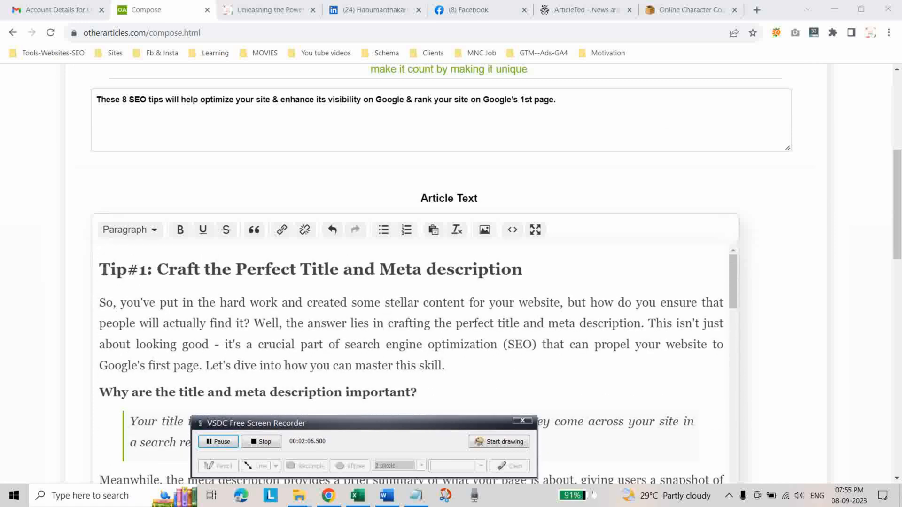
drag(99, 271, 550, 273)
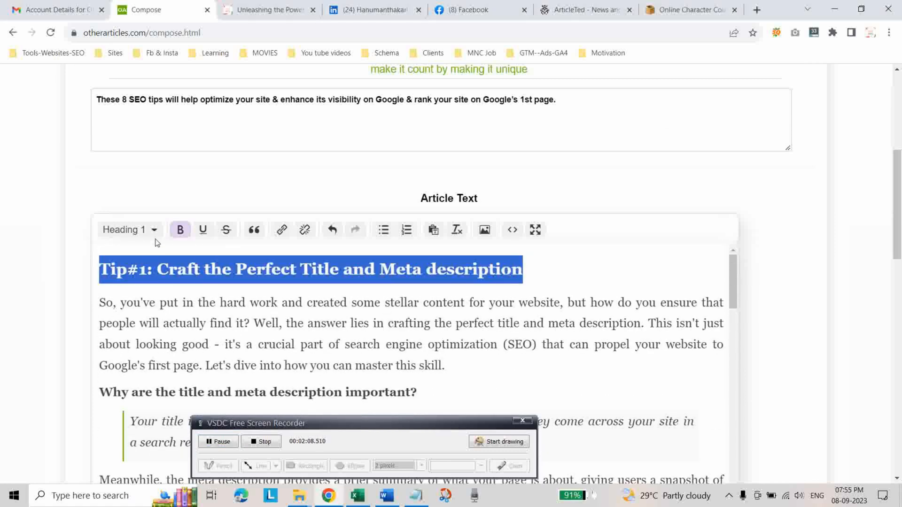
scroll(346, 302, down, 8)
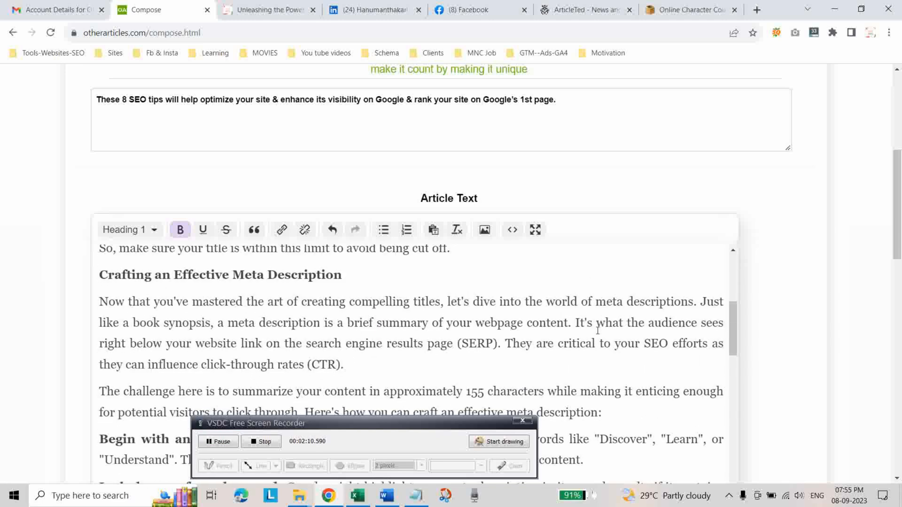
scroll(711, 278, down, 10)
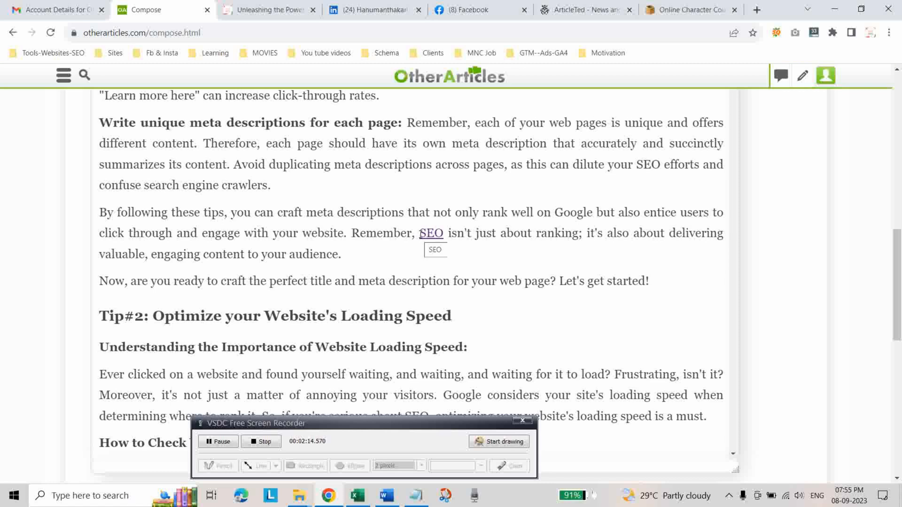
scroll(457, 262, down, 15)
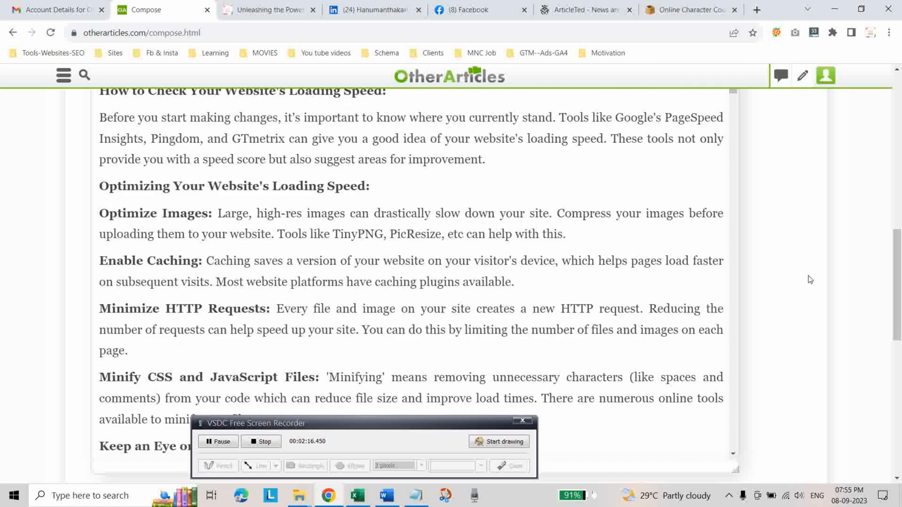
Append "social bookmark submissions" to the article keywords and submit the article for publication.
scroll(705, 302, up, 3)
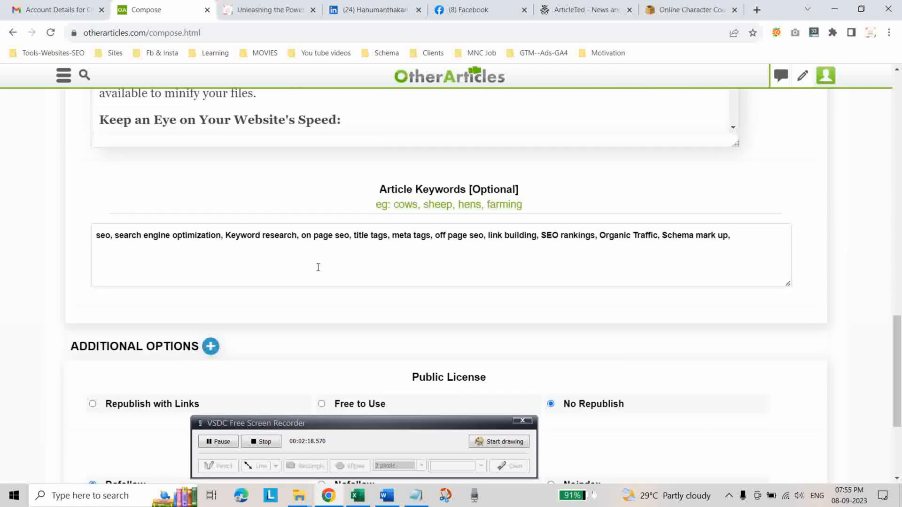
click(737, 236)
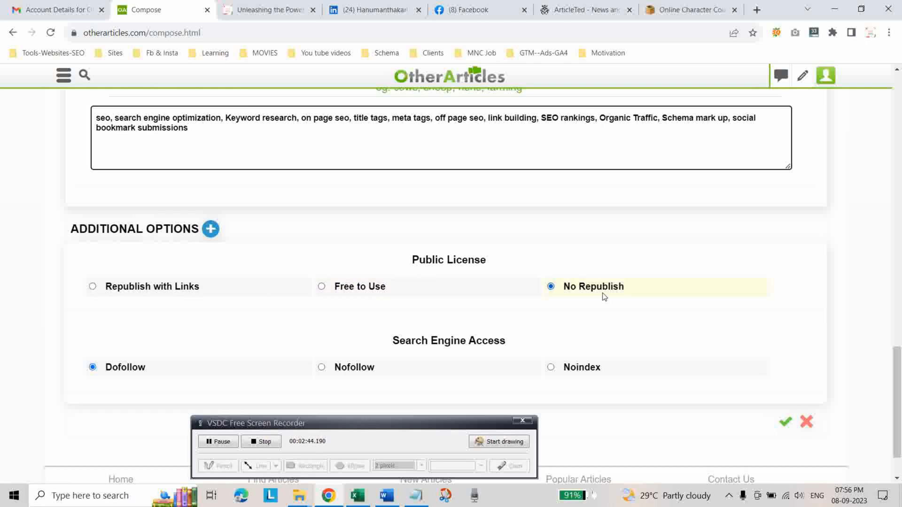
scroll(241, 346, down, 1)
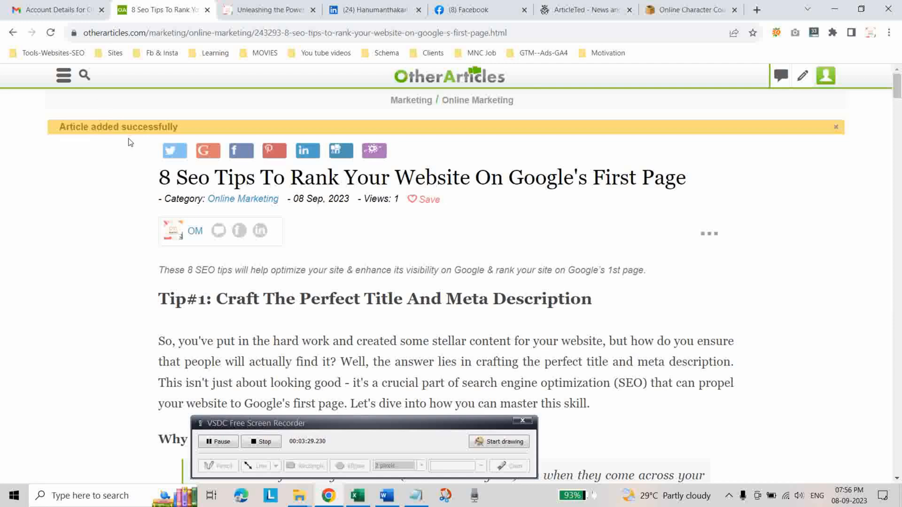
Record the published article's URL in the Excel list under Business URL in cell D4 and wrap its text.
click(532, 37)
key(ctrl+c)
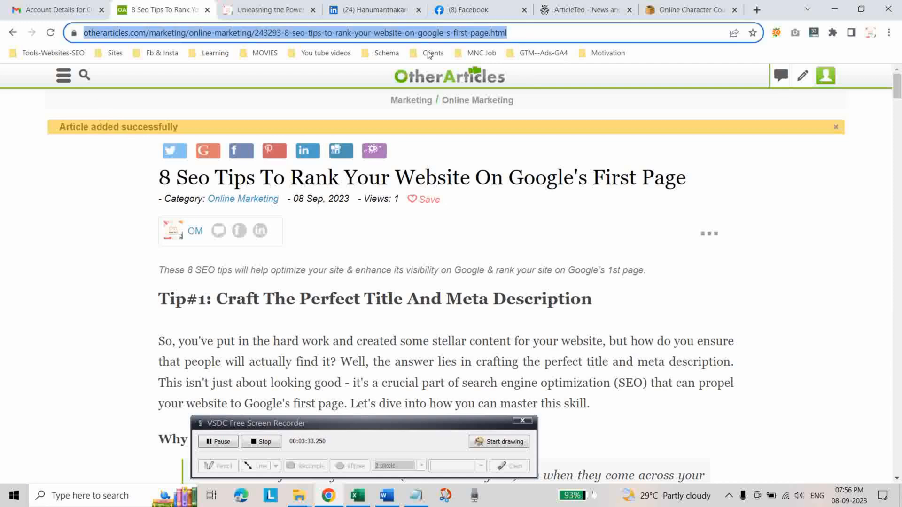
click(357, 495)
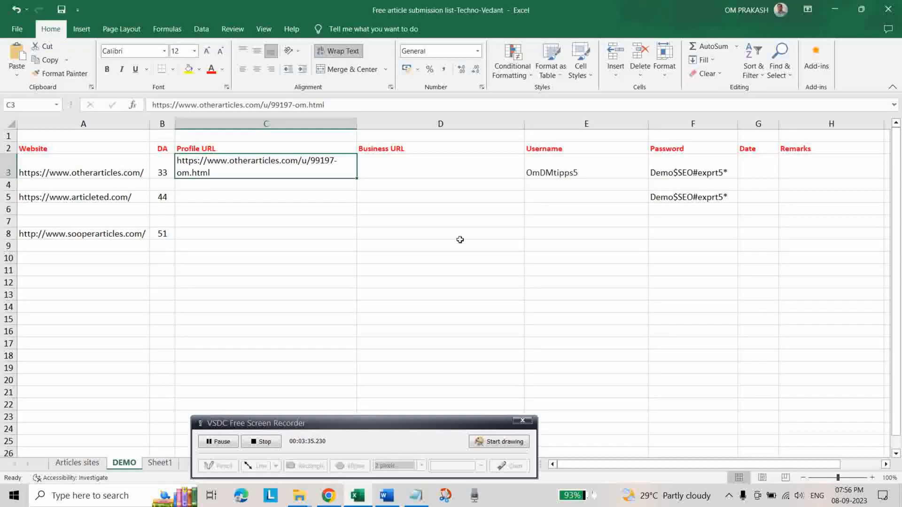
click(382, 186)
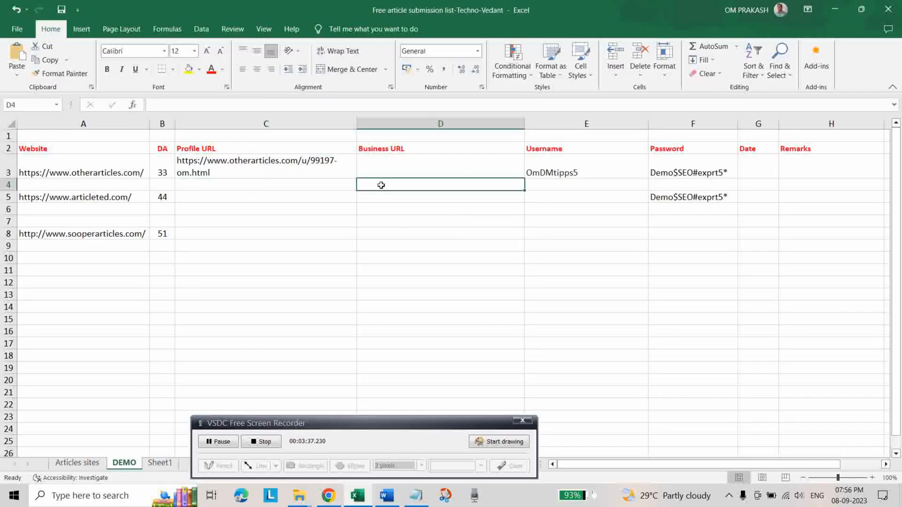
key(ctrl+v)
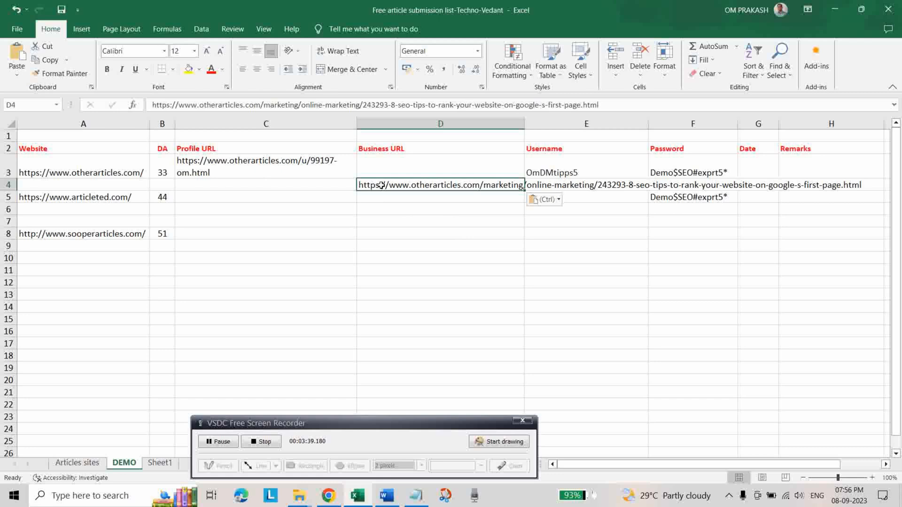
click(339, 51)
click(444, 284)
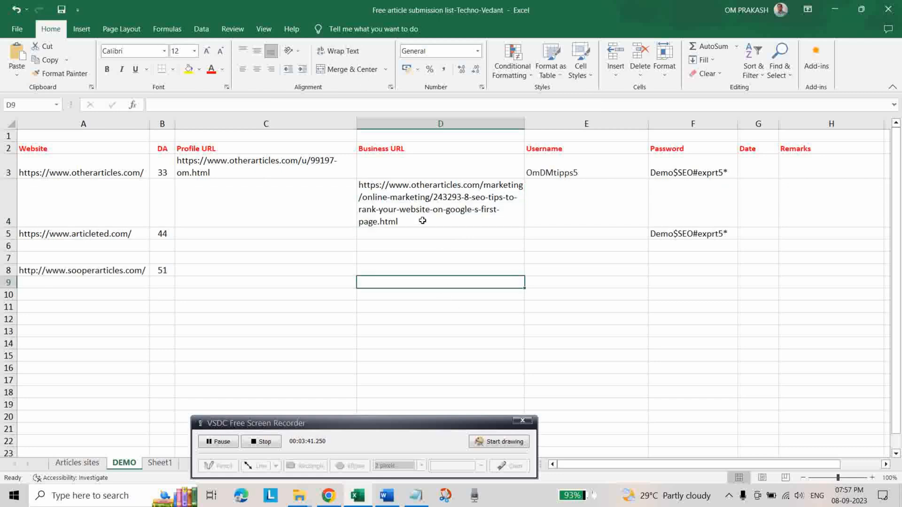
Copy the article URL from cell D4 and open it in a new Chrome Incognito window.
right_click(408, 205)
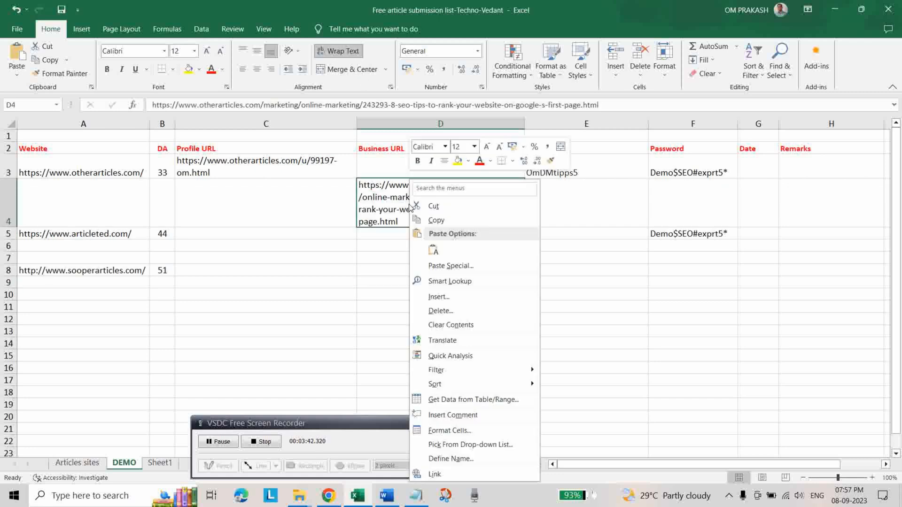
click(349, 325)
key(ctrl+c)
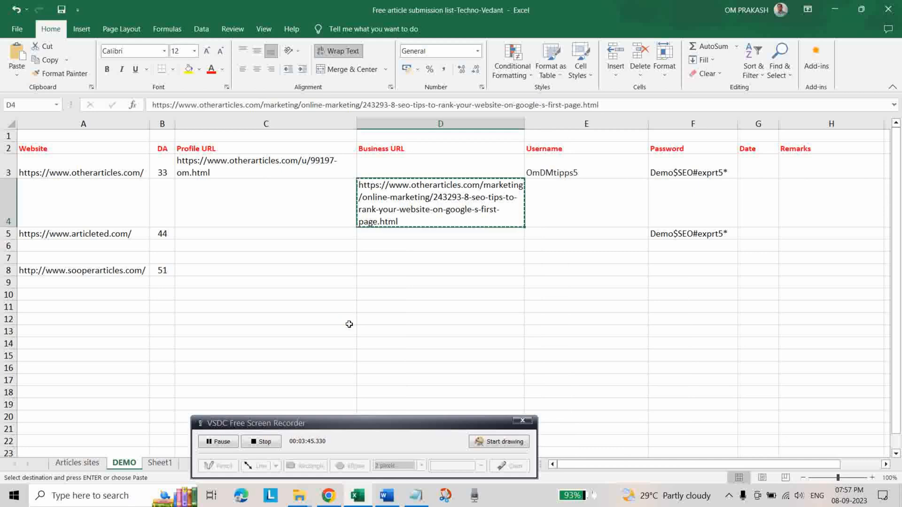
right_click(329, 497)
click(314, 407)
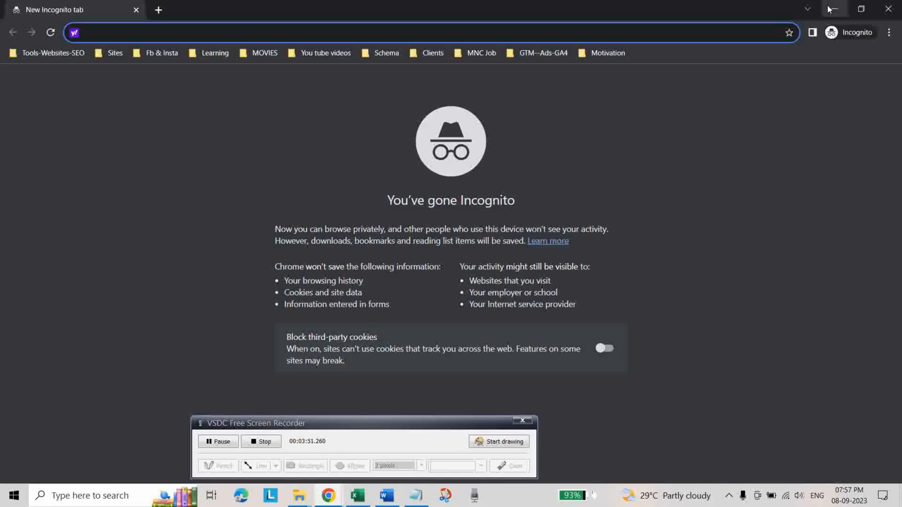
key(ctrl+v)
key(Return)
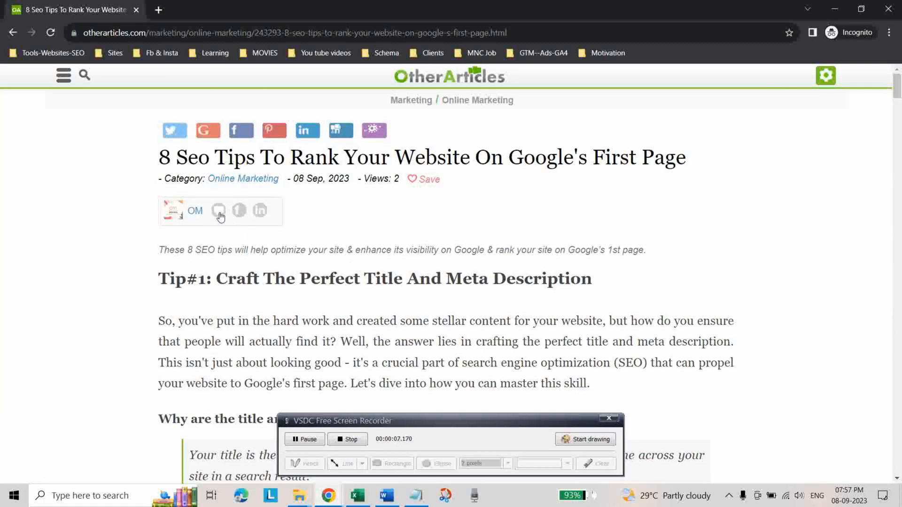
Review the published article's headings and its SEO and link building links as a logged-out visitor, and close the Incognito window.
scroll(479, 272, down, 12)
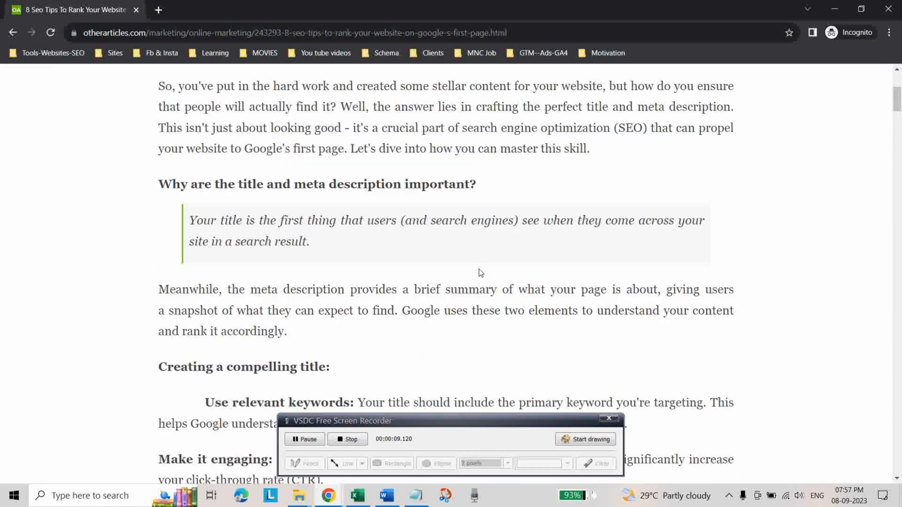
scroll(454, 271, down, 20)
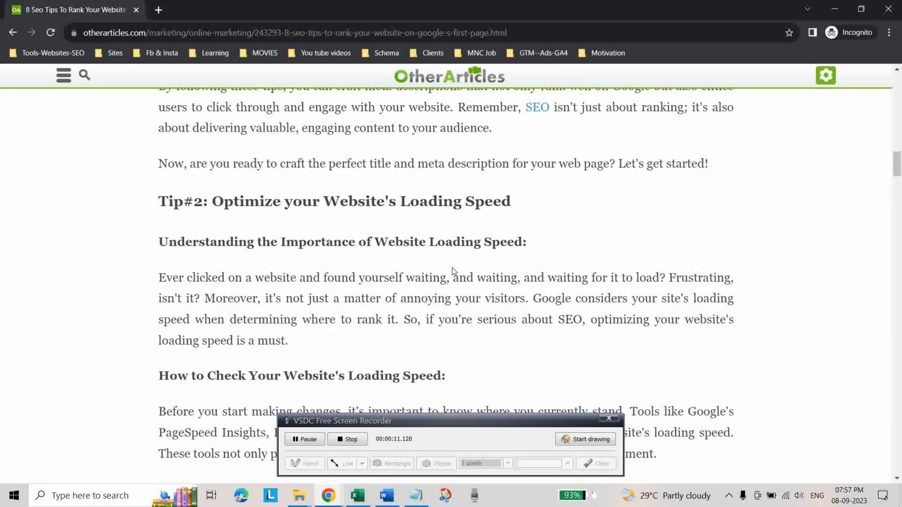
scroll(454, 272, down, 20)
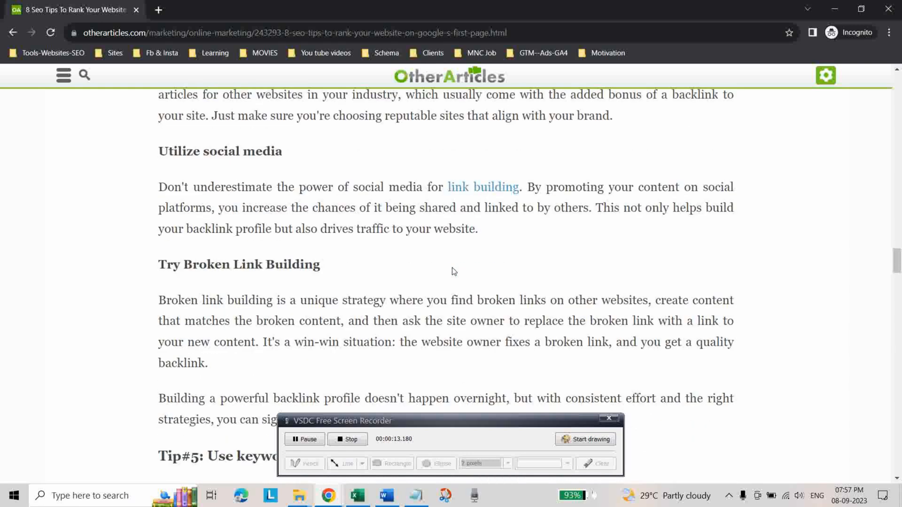
scroll(454, 272, up, 4)
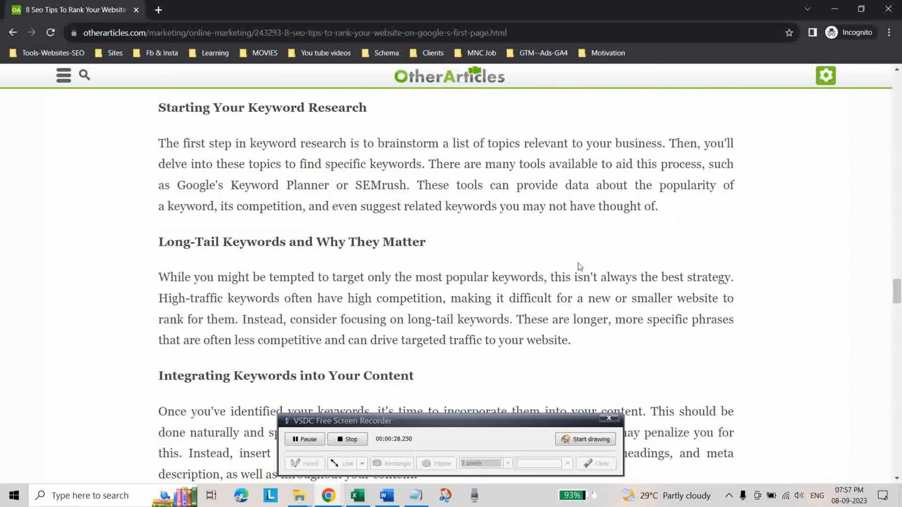
scroll(580, 266, up, 20)
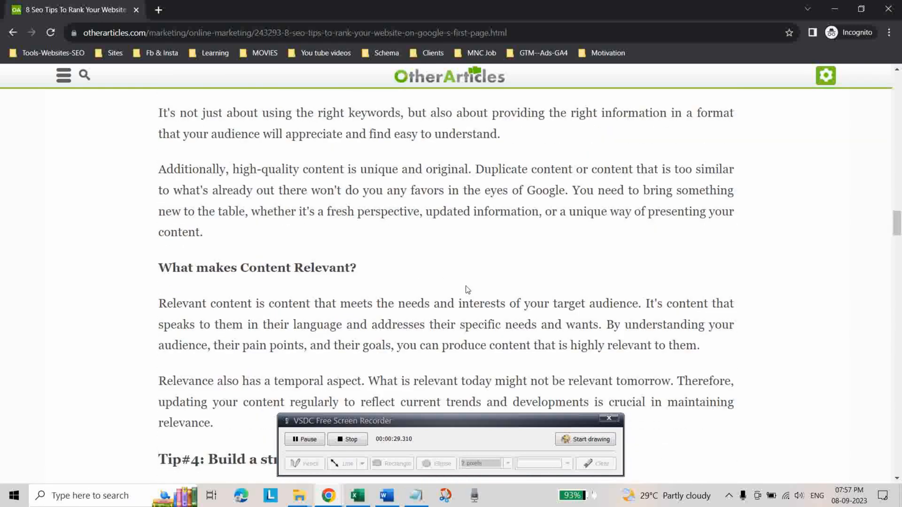
scroll(452, 289, up, 15)
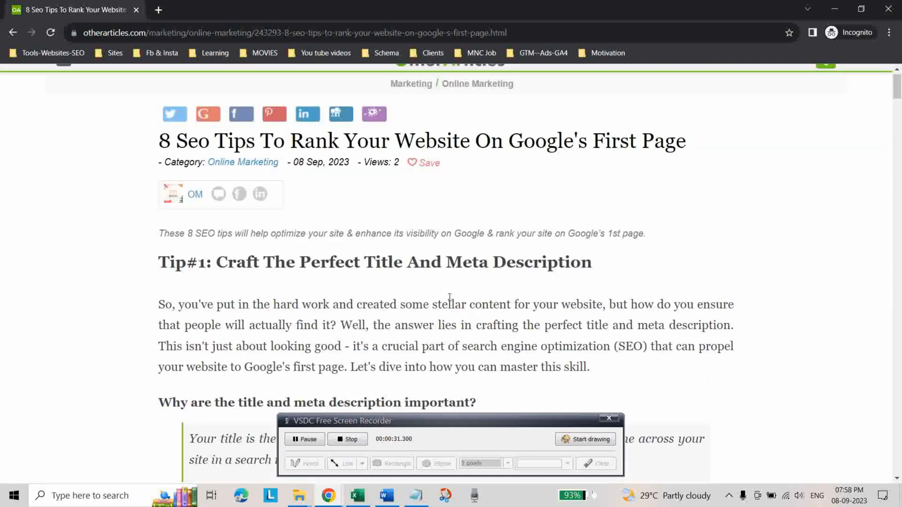
click(888, 9)
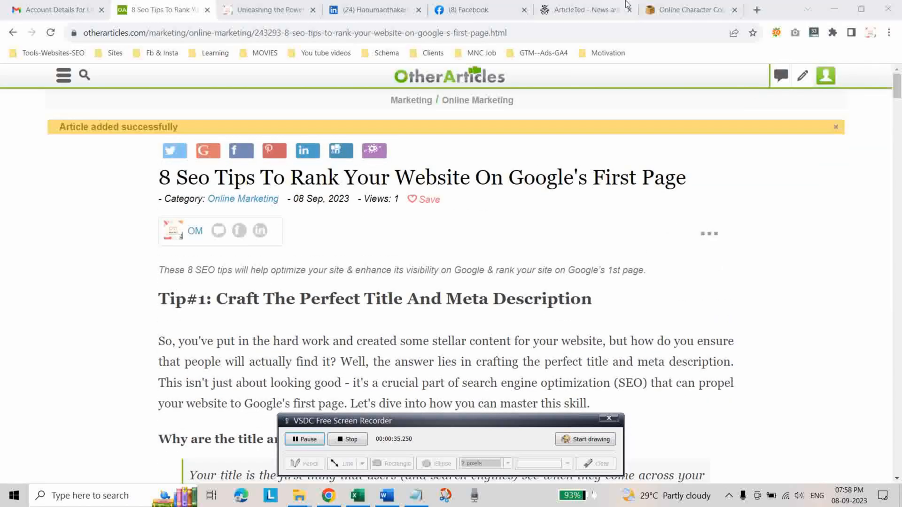
View the account's submitted articles under My Articles, and log out of OtherArticles.
click(825, 77)
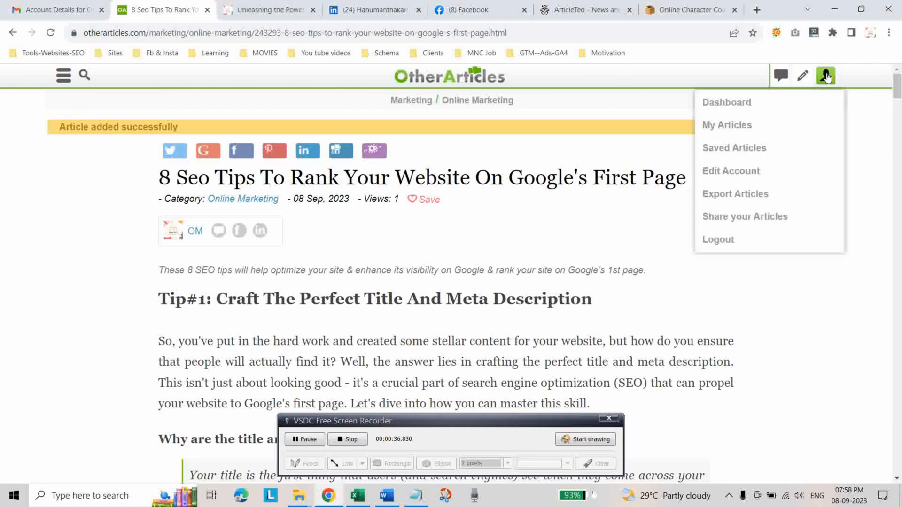
click(741, 106)
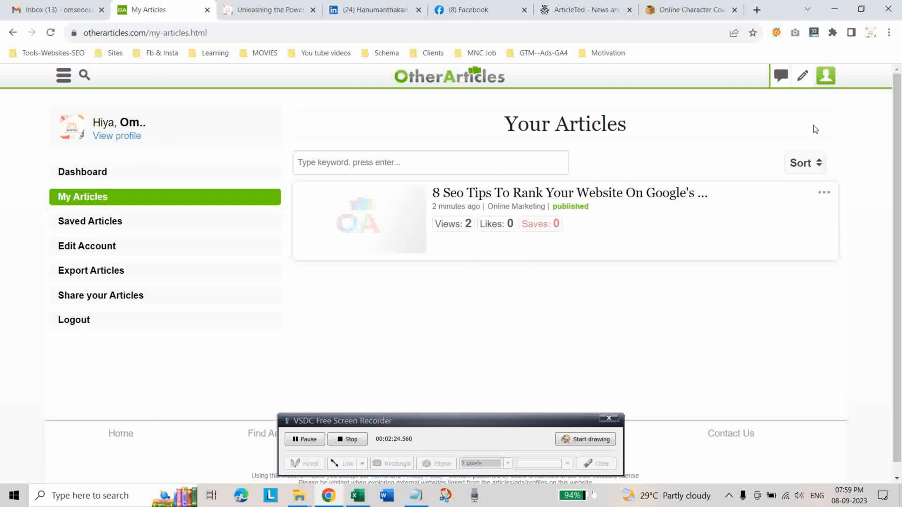
click(825, 79)
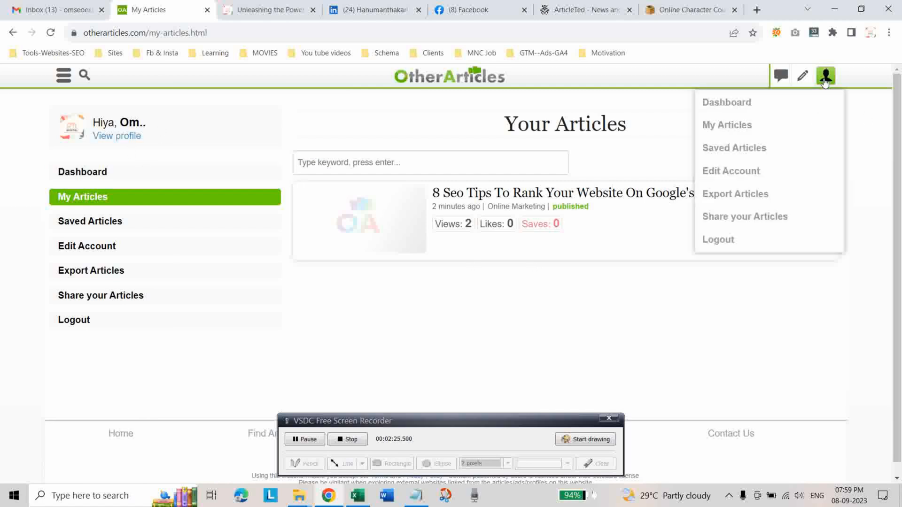
click(731, 240)
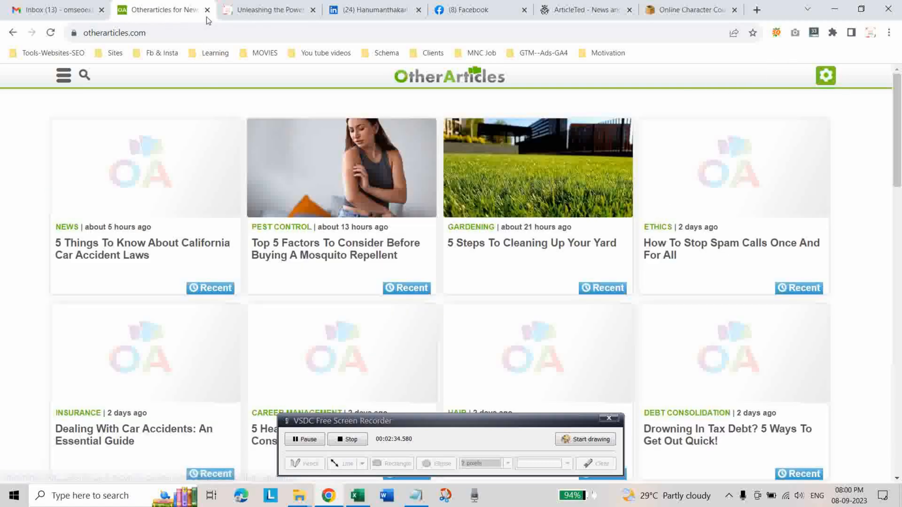
click(207, 9)
Sign up on ArticleTed with the username, e-mail address and account password, and dismiss the browser's offer to save the password.
click(541, 7)
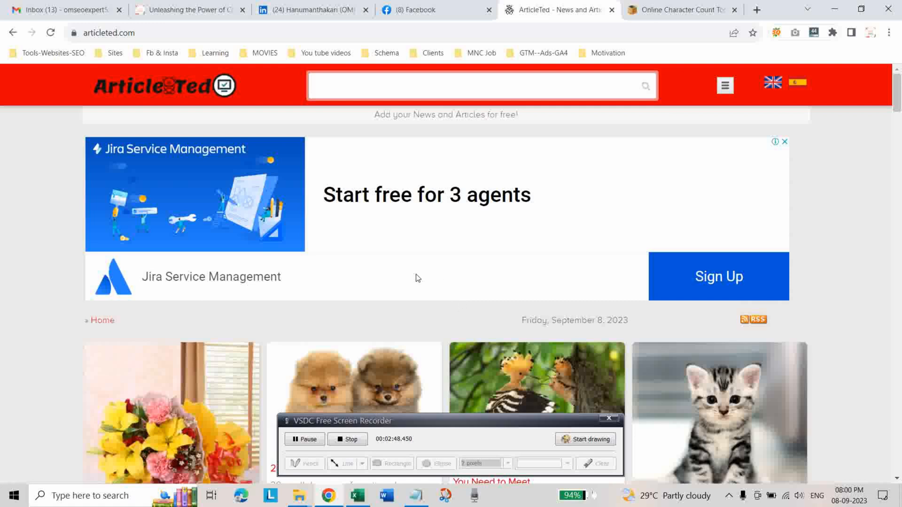
click(725, 87)
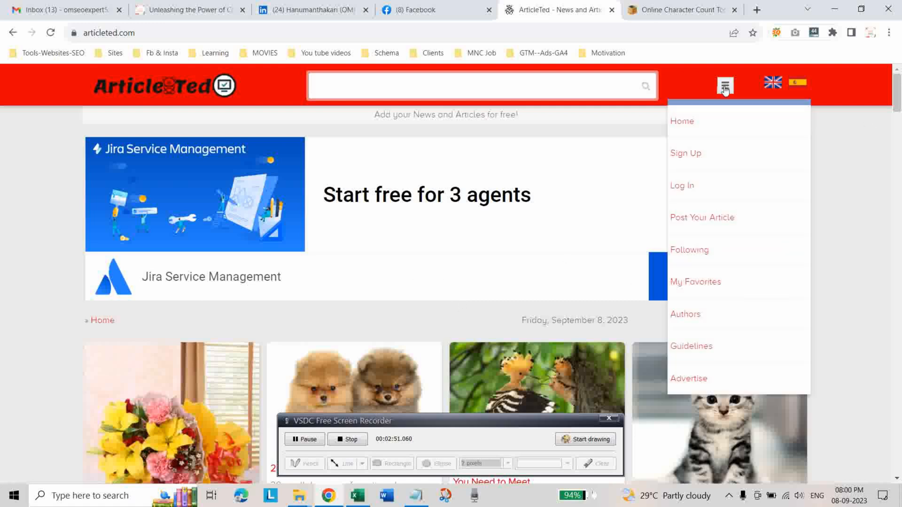
click(685, 155)
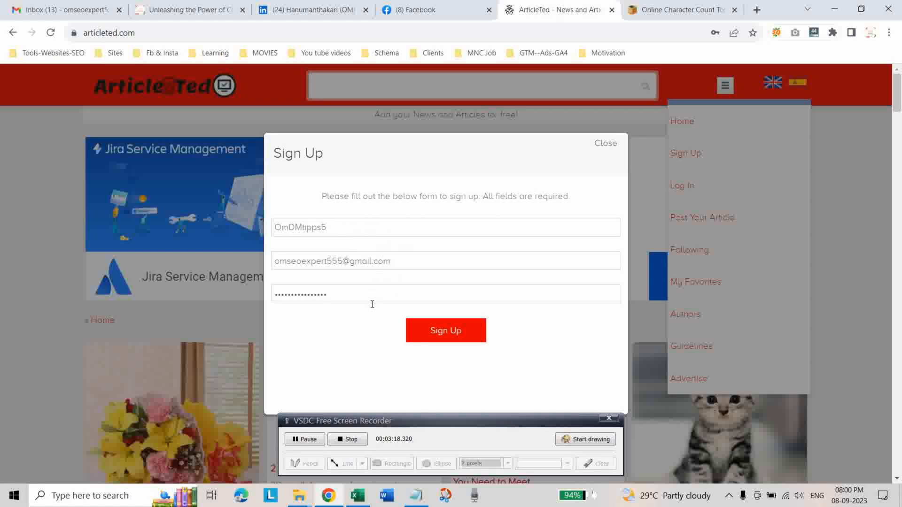
click(440, 332)
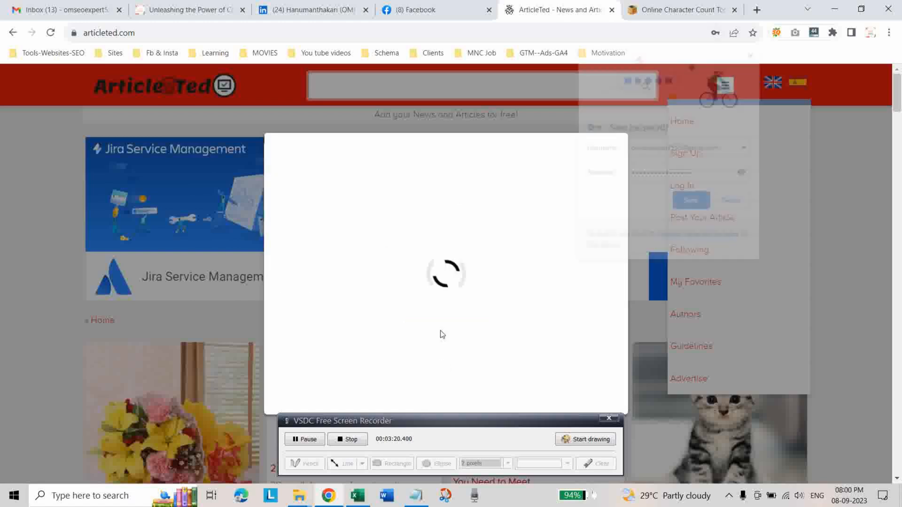
click(754, 52)
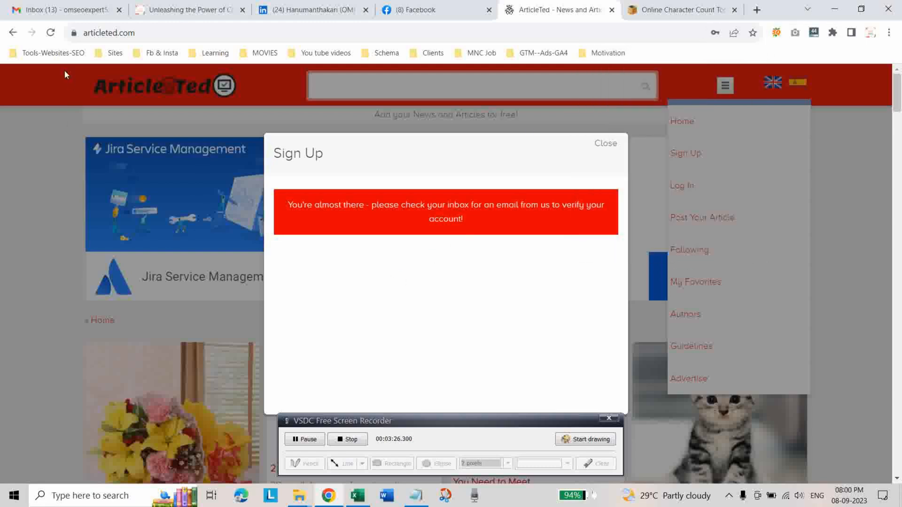
Refresh the Gmail inbox and verify the ArticleTed account through the link in its verification e-mail.
click(66, 10)
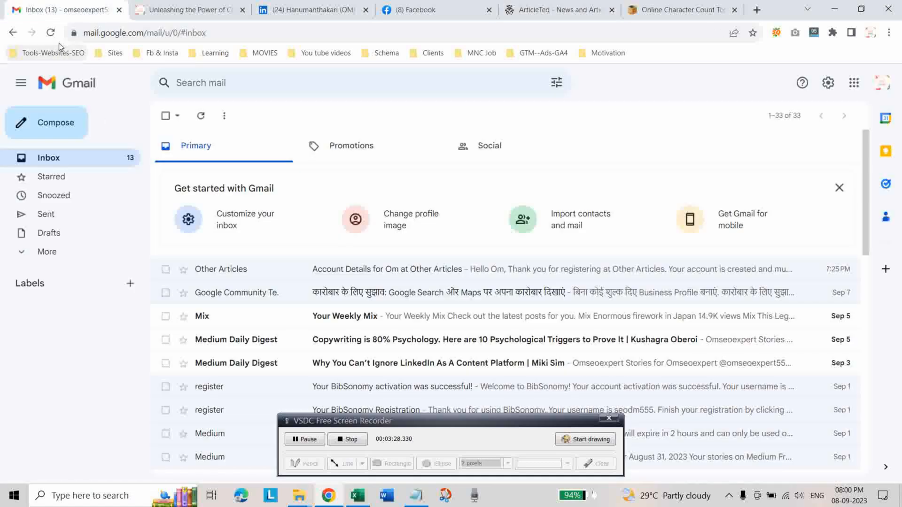
click(50, 32)
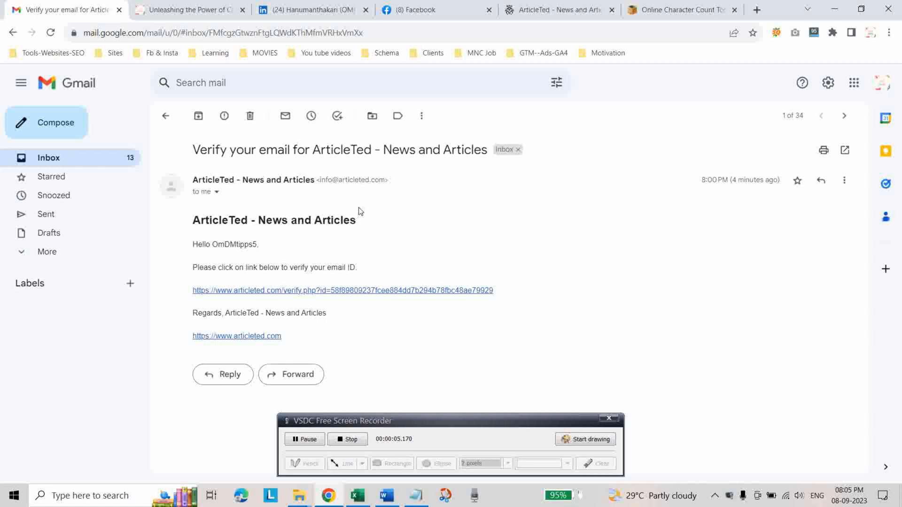
click(322, 292)
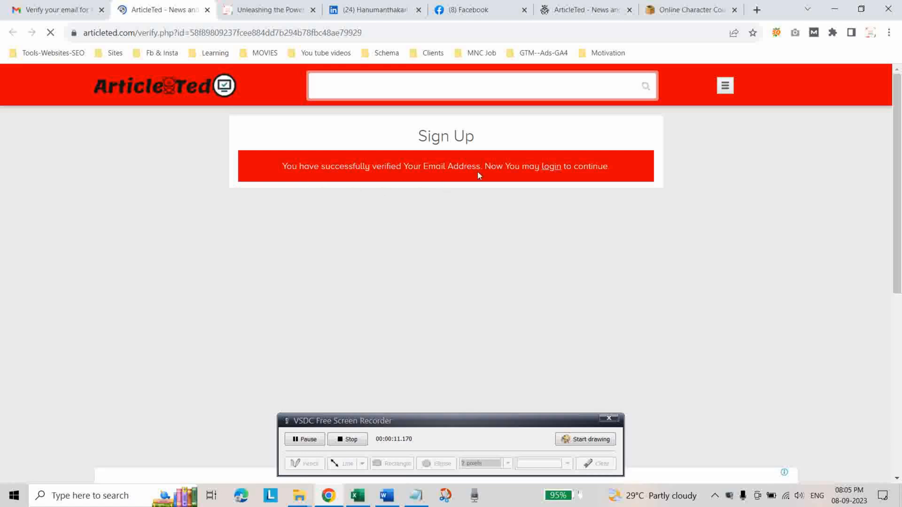
Log in to ArticleTed with the account's e-mail and password, and dismiss the save-password prompt.
click(552, 166)
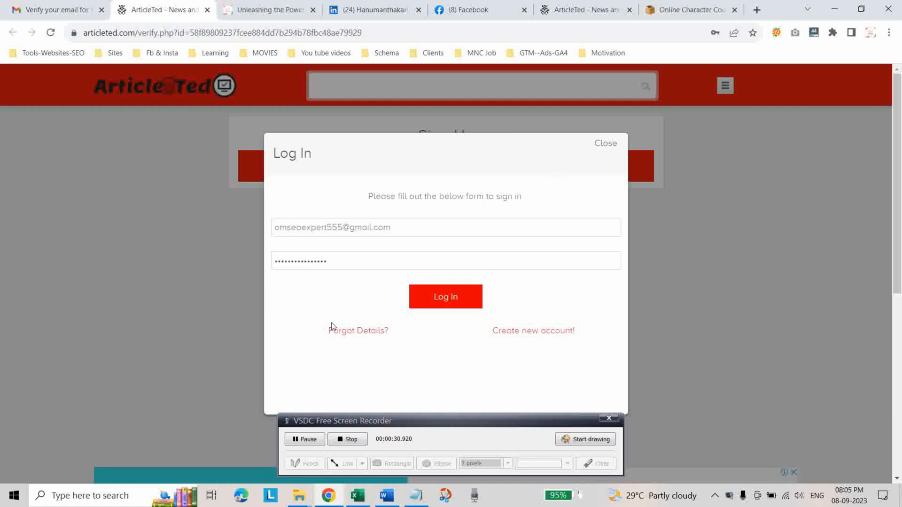
click(454, 301)
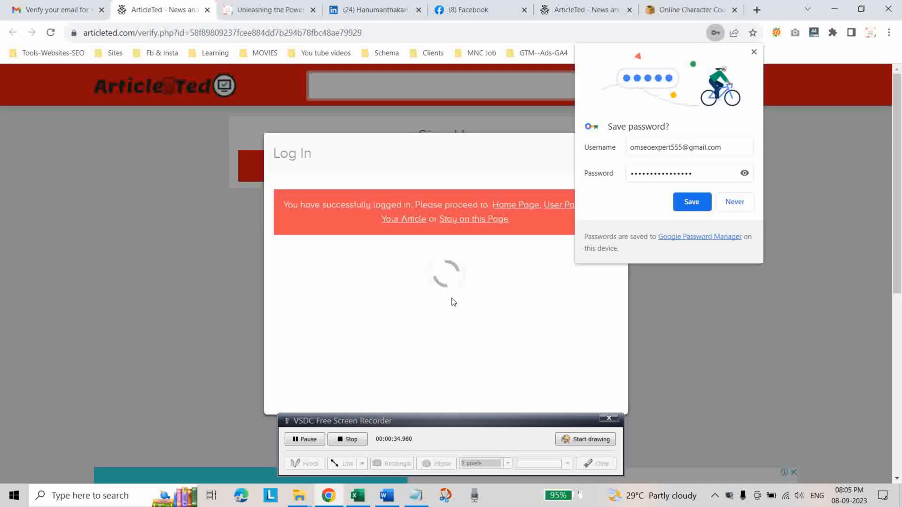
click(754, 51)
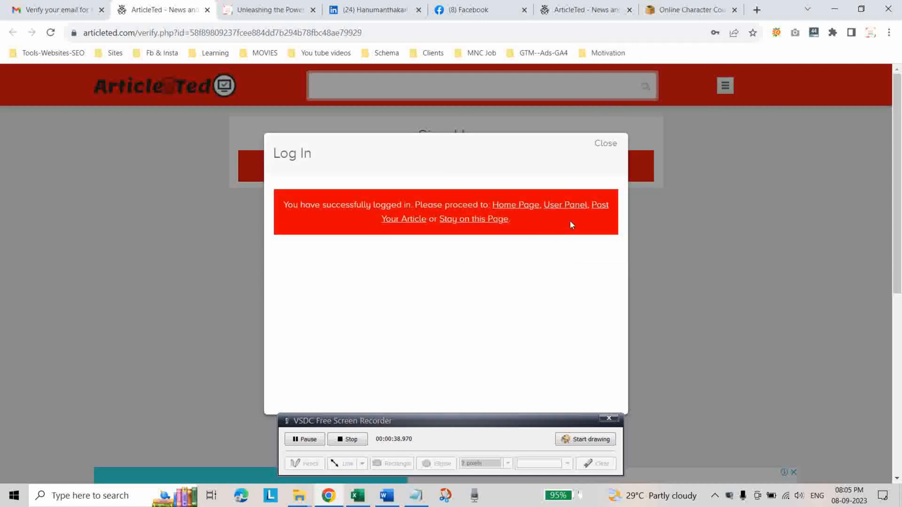
Return Gmail to the inbox and open the new article form from ArticleTed's home page.
click(518, 206)
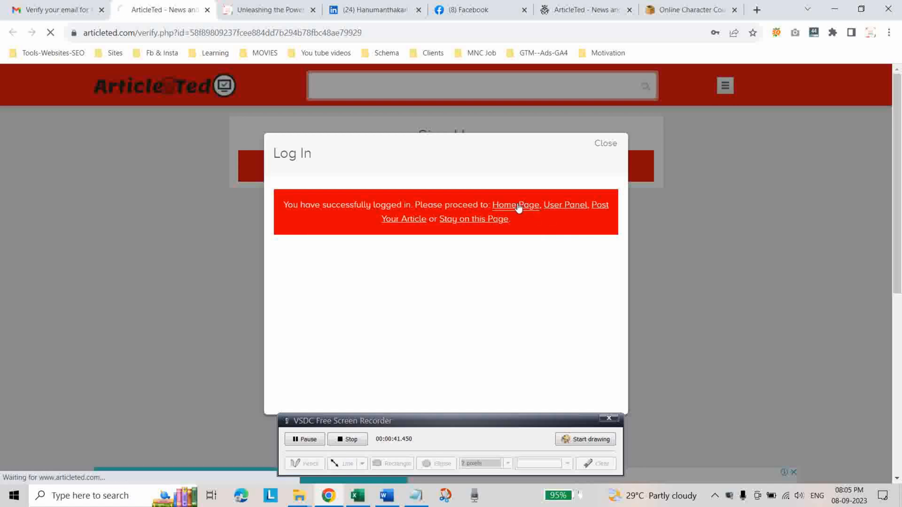
click(71, 10)
click(13, 32)
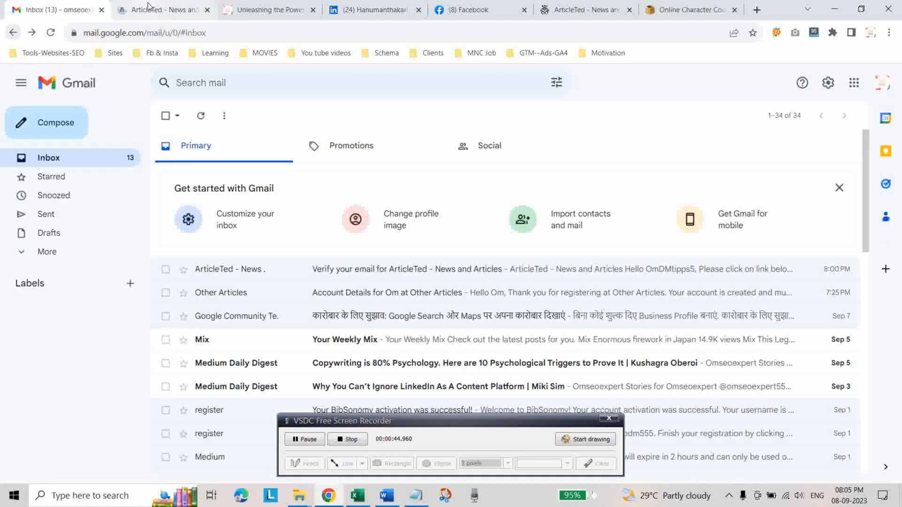
click(145, 10)
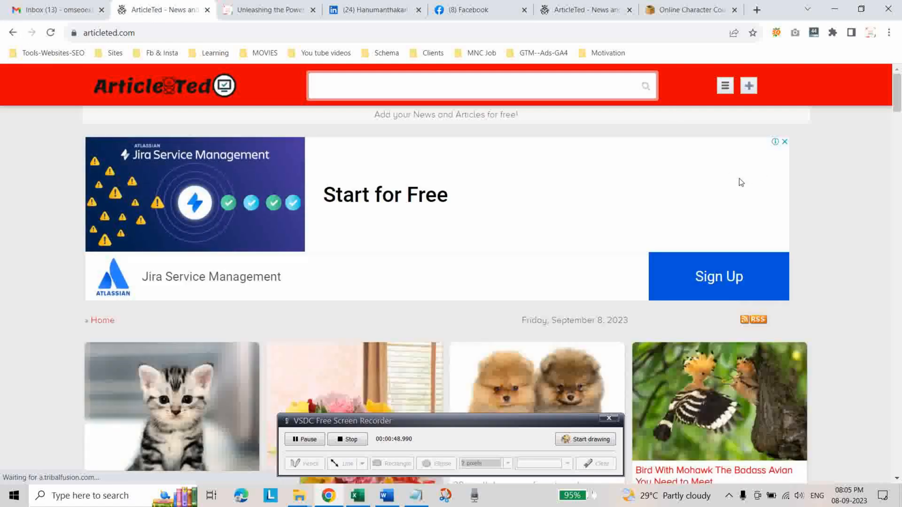
click(750, 87)
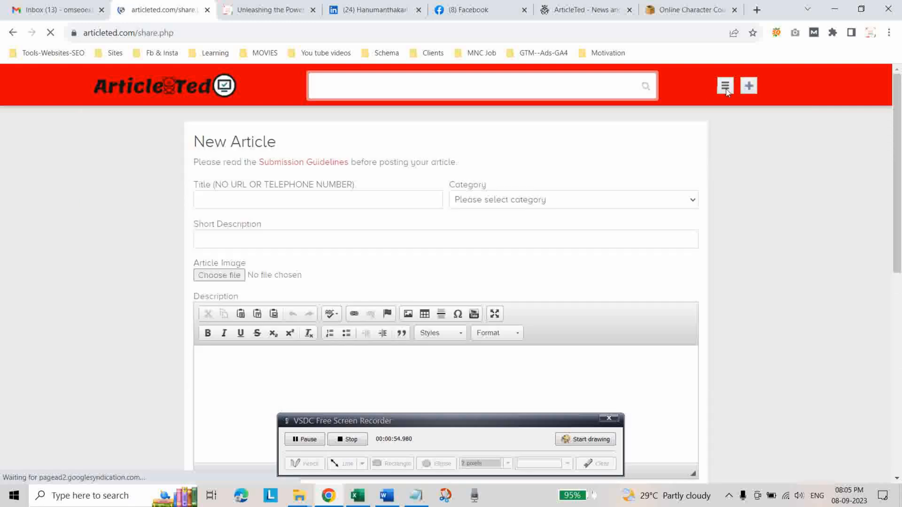
Open ArticleTed's submission guidelines and read the rules on links allowed and minimum article length.
click(726, 90)
click(688, 378)
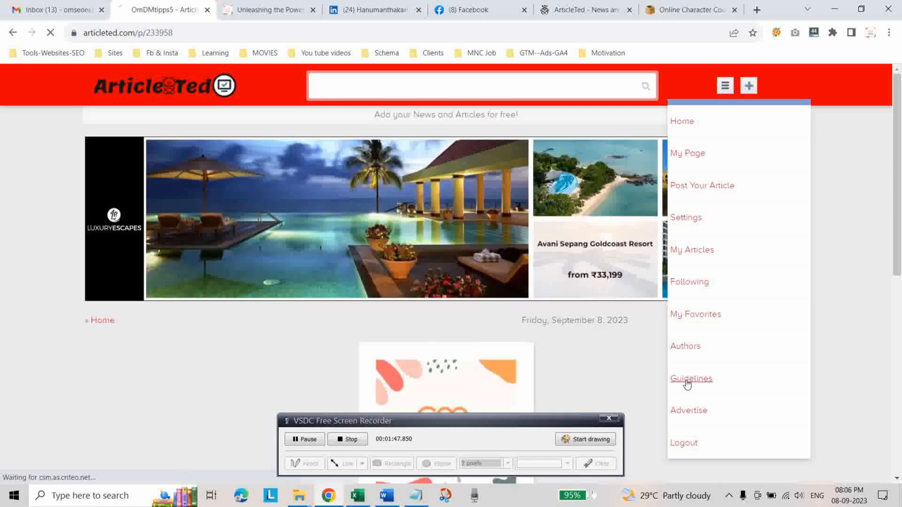
scroll(628, 315, down, 2)
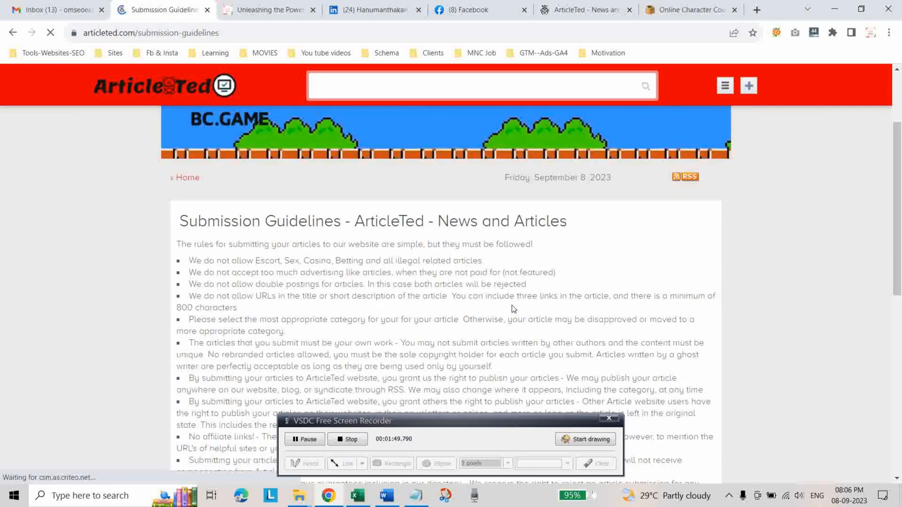
scroll(554, 291, down, 2)
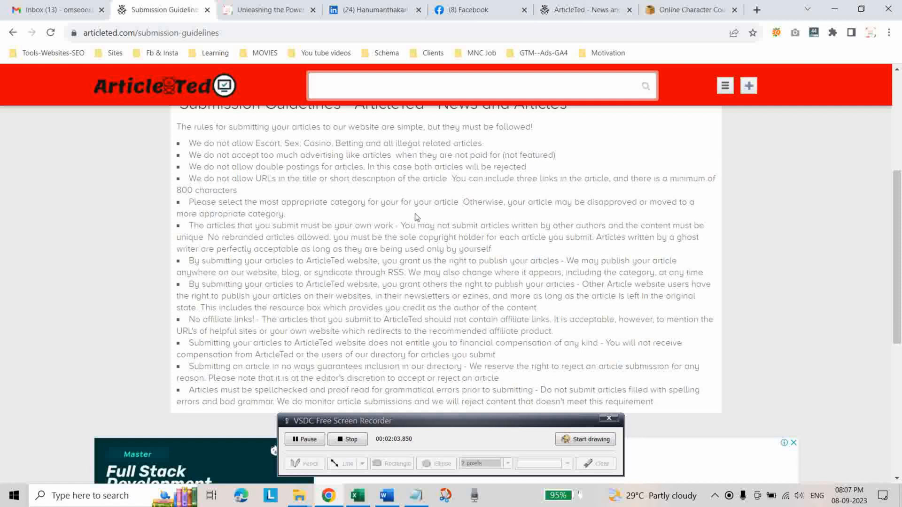
scroll(415, 216, up, 2)
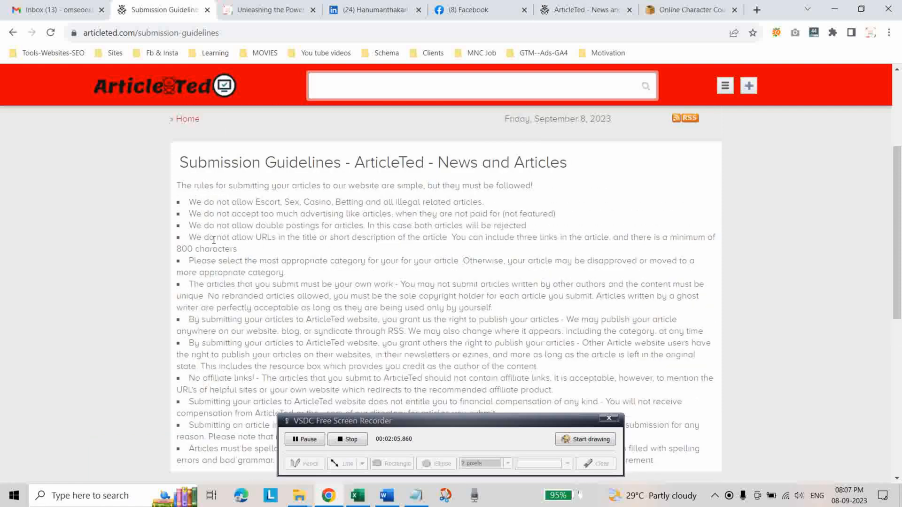
drag(190, 237, 607, 237)
click(484, 250)
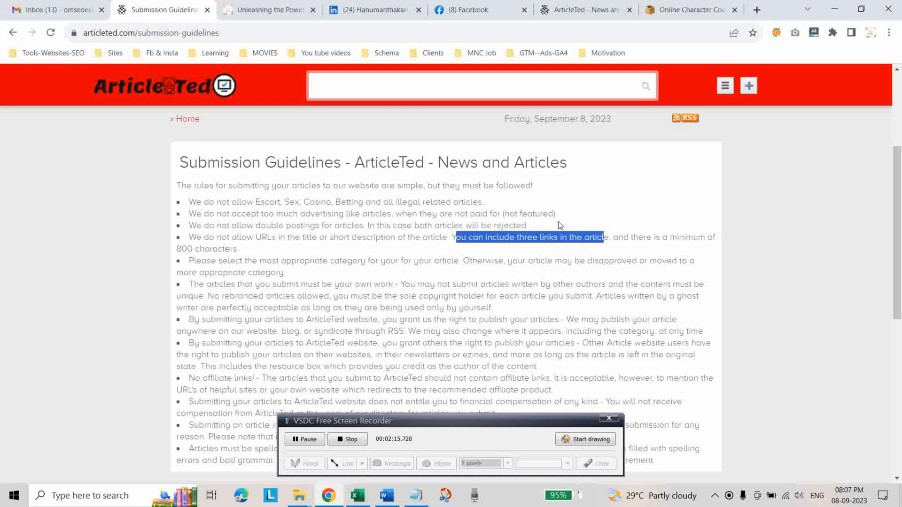
drag(177, 250, 255, 253)
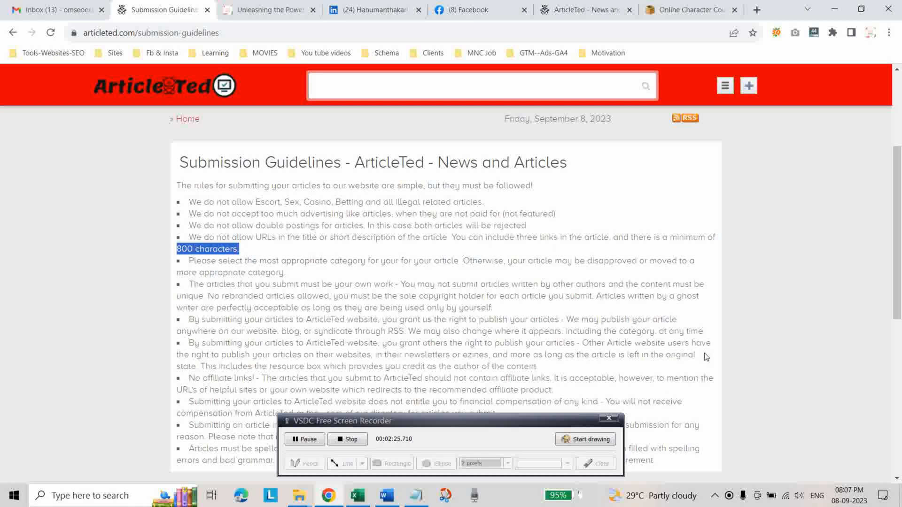
Fill in a new article titled "6 Most Common Schema Markups in SEO" with category Internet Business, short description, image Schema Mark Up Data.jpg and body text.
click(750, 86)
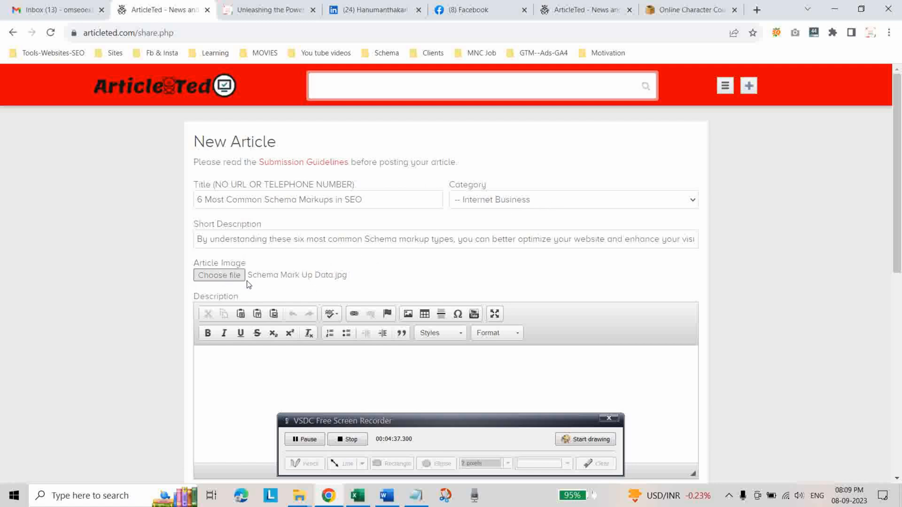
scroll(316, 302, down, 3)
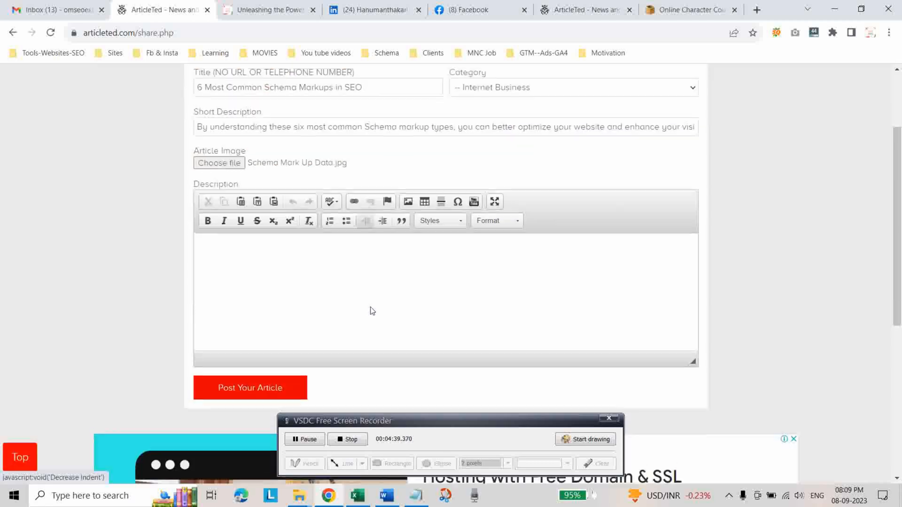
click(302, 263)
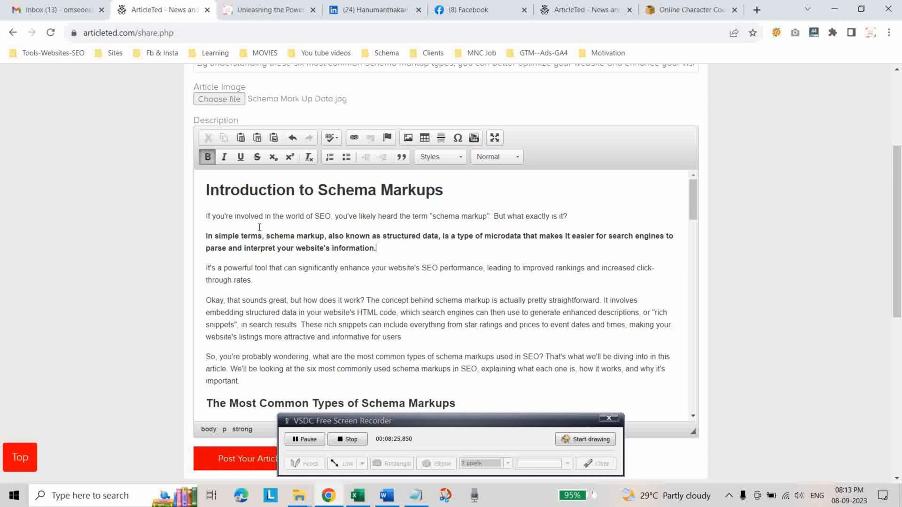
Format the bold "In simple terms, schema markup..." paragraph in the description as a block quote.
drag(204, 235, 378, 249)
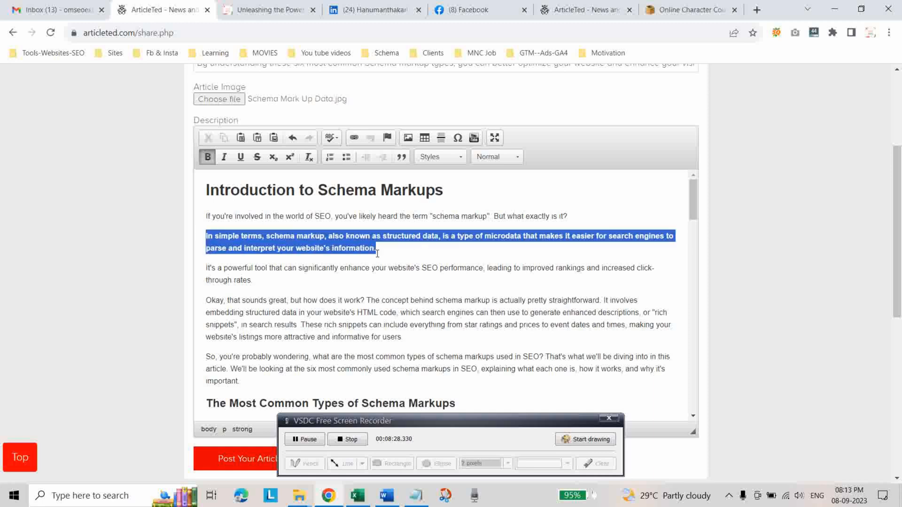
click(401, 157)
click(266, 301)
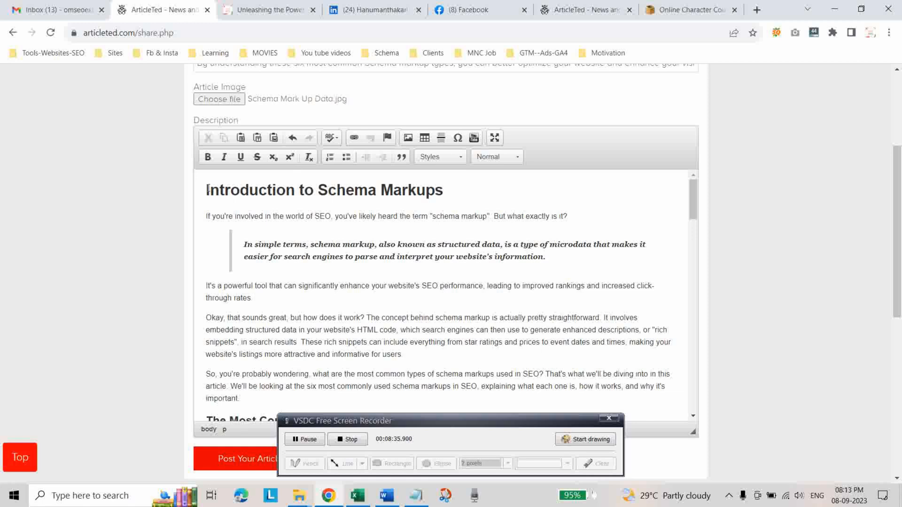
Check the paragraph formats of the article's main headings and read through its schema type and implementation sections.
drag(206, 190, 455, 191)
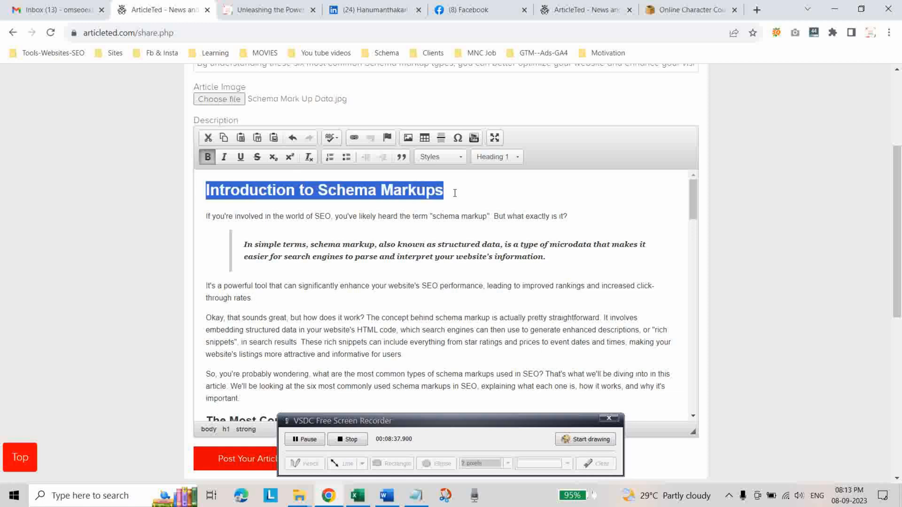
click(516, 157)
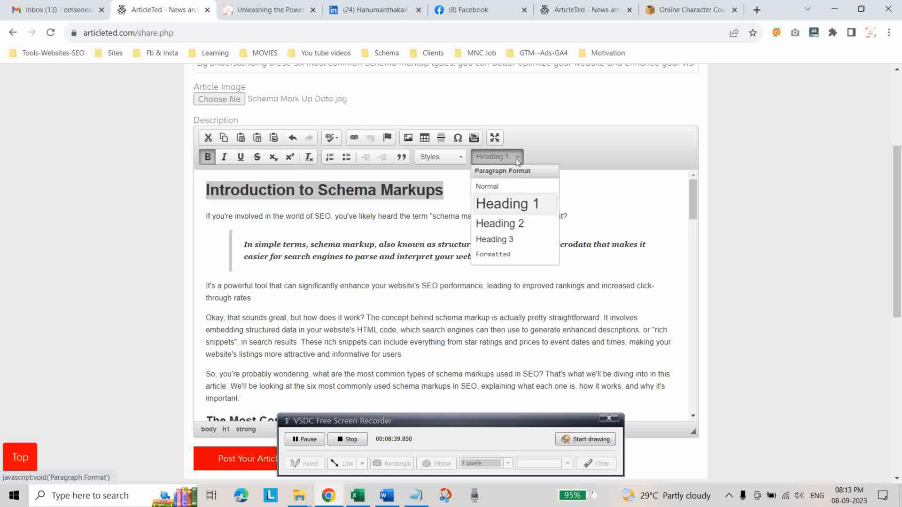
click(600, 206)
scroll(600, 239, down, 5)
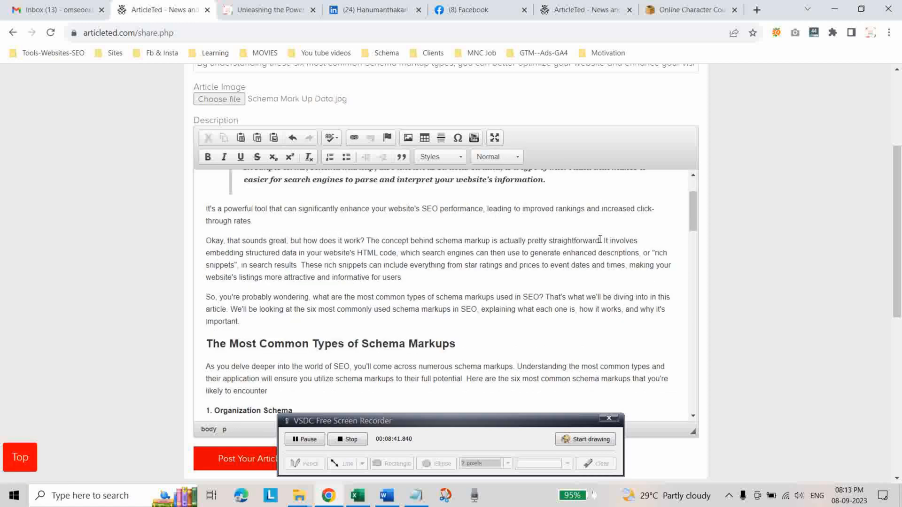
scroll(426, 316, down, 3)
scroll(425, 316, down, 5)
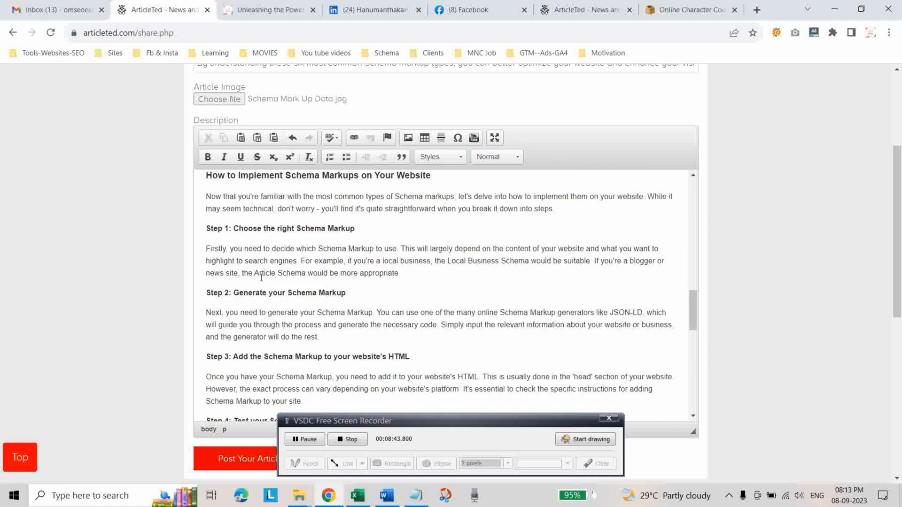
scroll(367, 312, up, 3)
click(207, 293)
drag(208, 294, 479, 290)
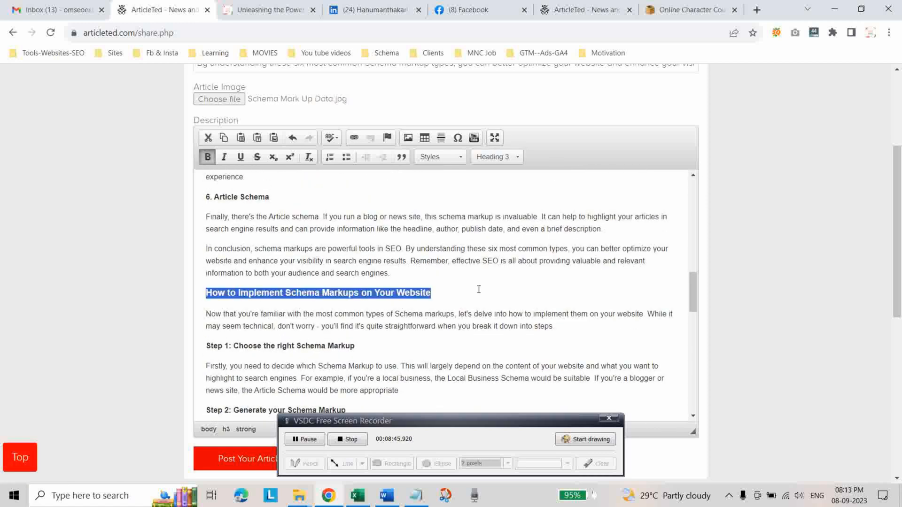
scroll(479, 290, up, 12)
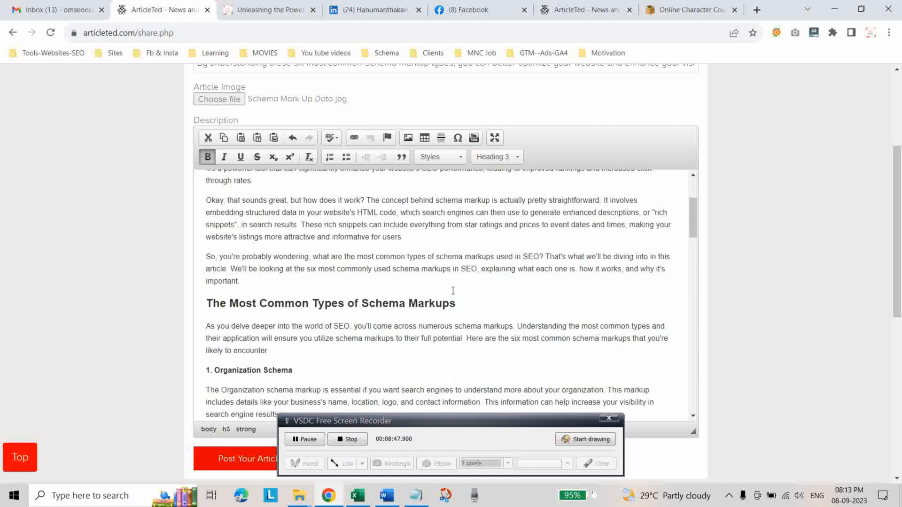
drag(206, 303, 496, 305)
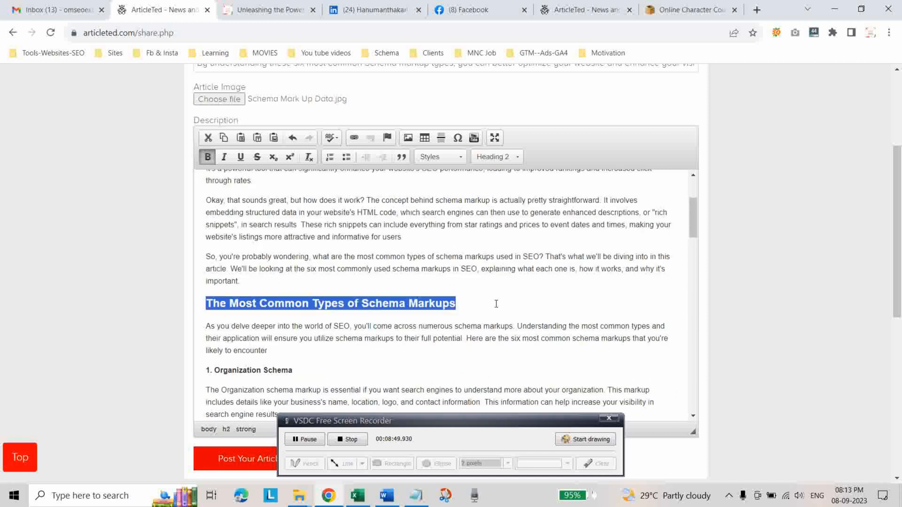
click(501, 302)
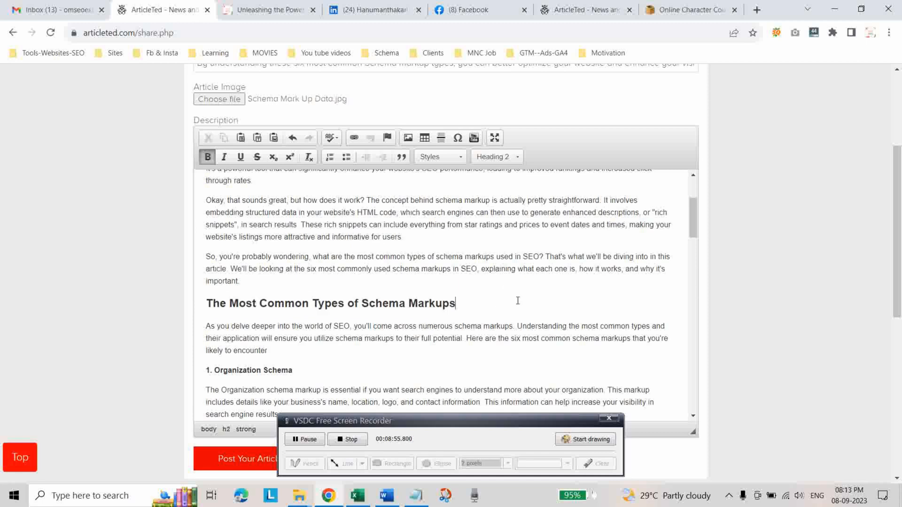
scroll(512, 291, down, 6)
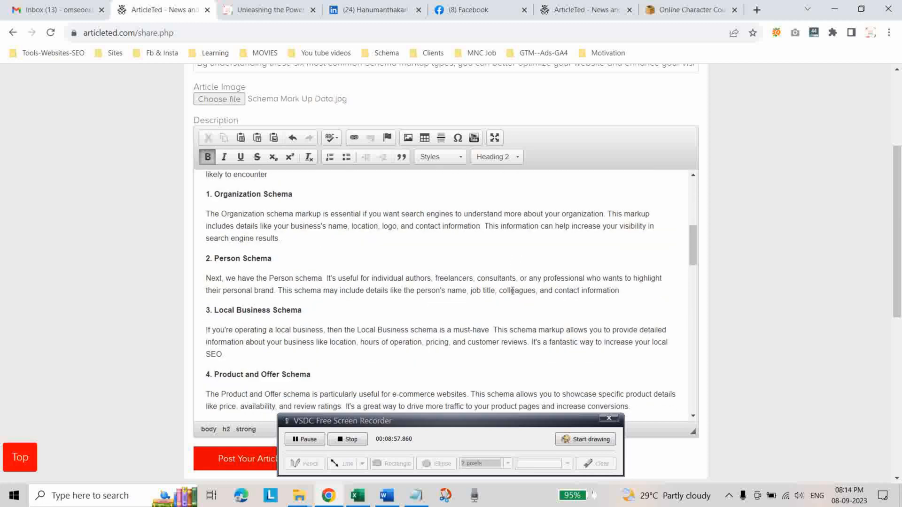
scroll(512, 291, down, 3)
scroll(508, 304, down, 3)
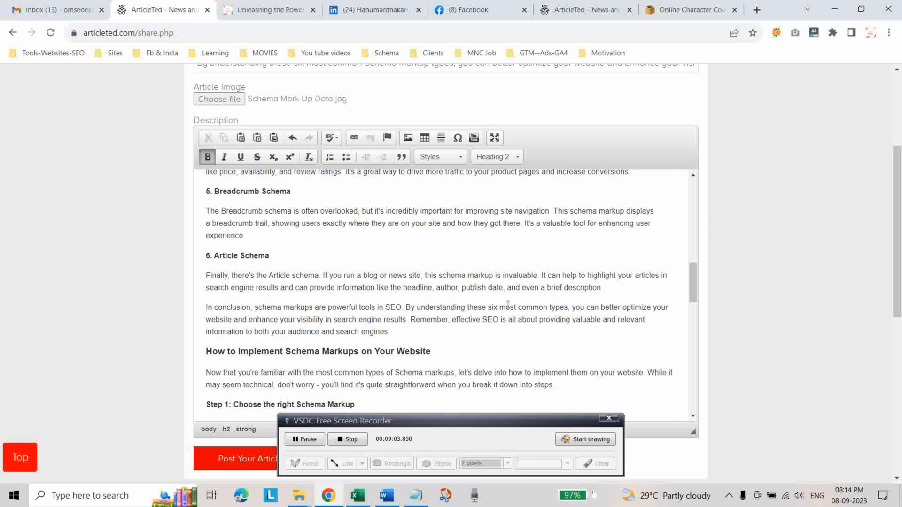
scroll(476, 305, down, 3)
scroll(476, 306, up, 14)
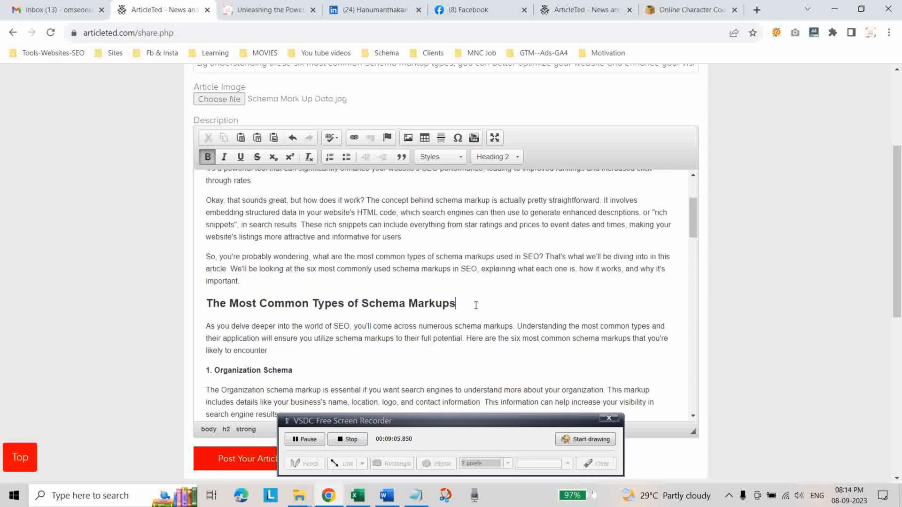
scroll(476, 305, up, 3)
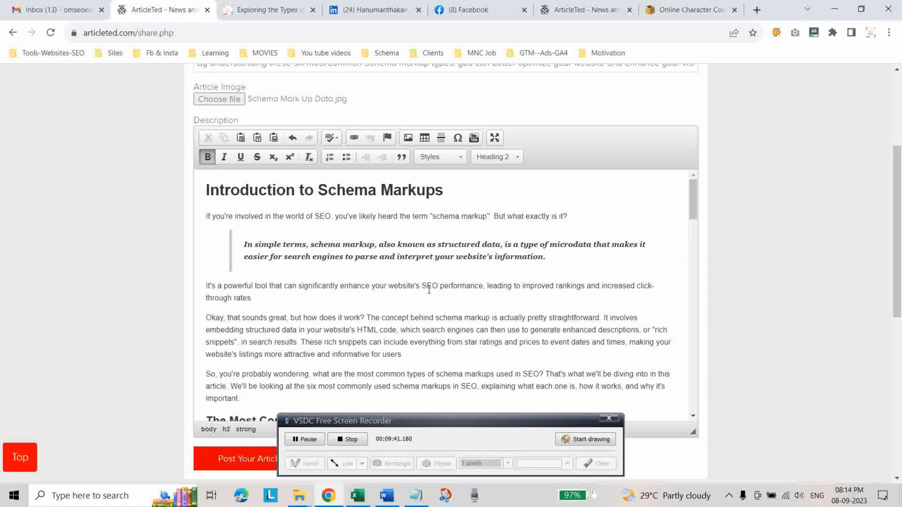
click(274, 10)
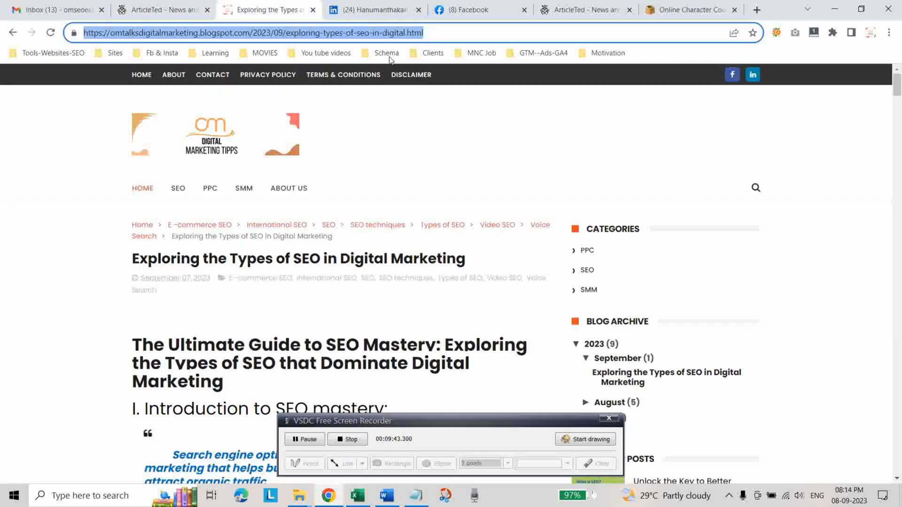
click(161, 11)
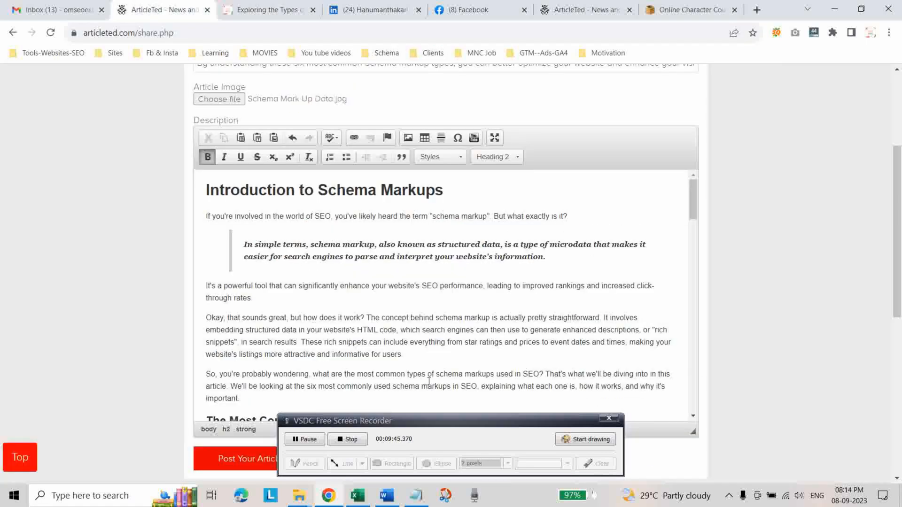
drag(422, 285, 438, 285)
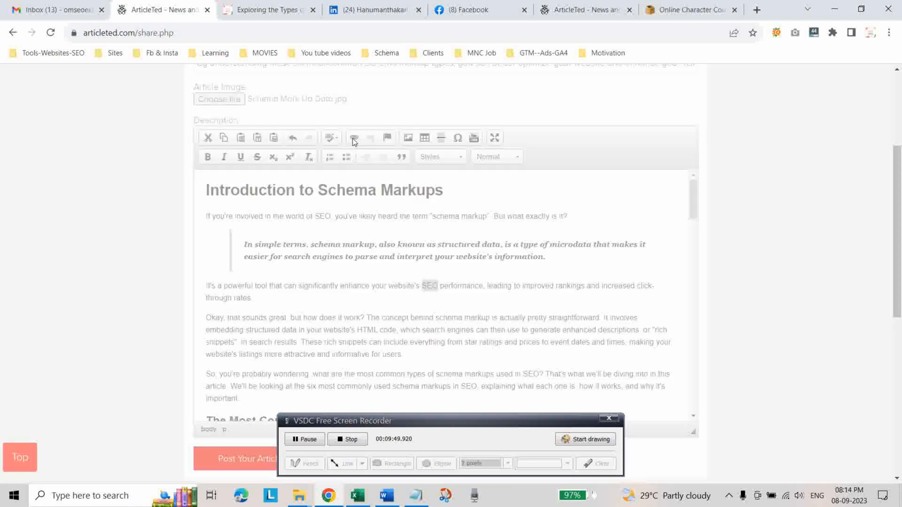
click(353, 137)
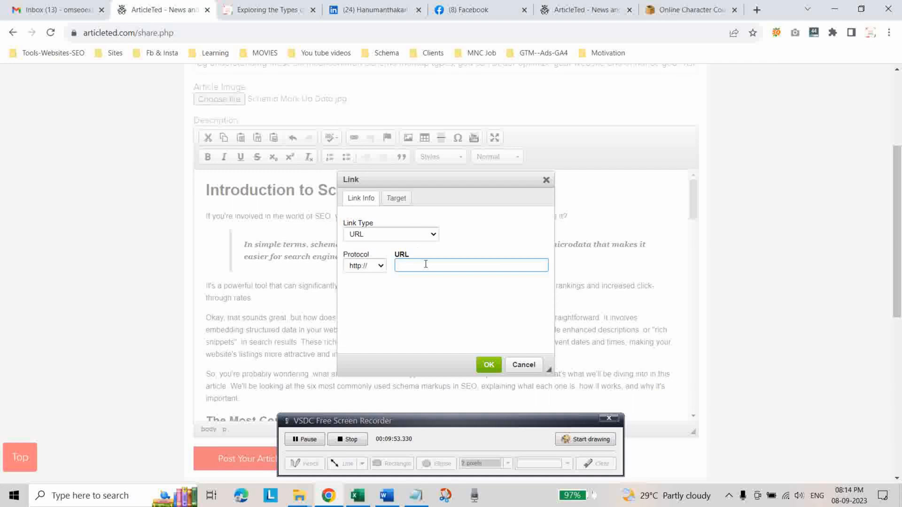
key(ctrl+v)
click(402, 327)
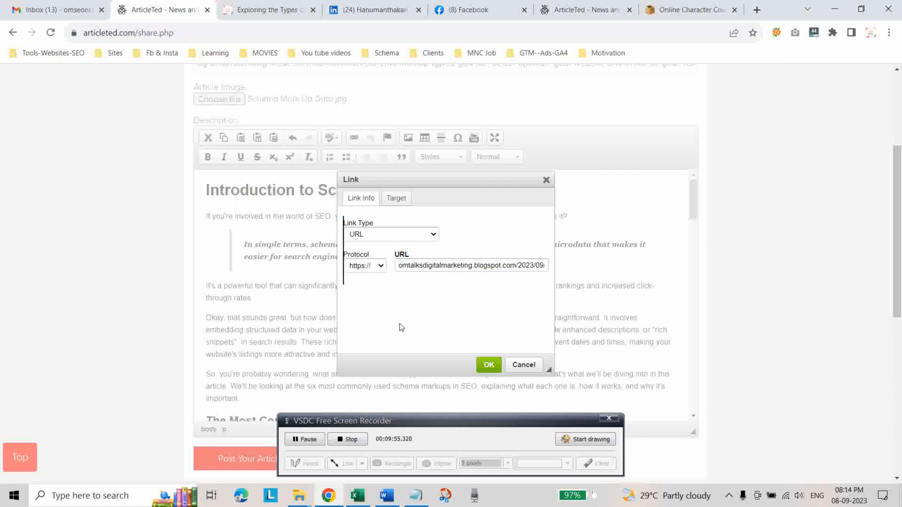
click(435, 234)
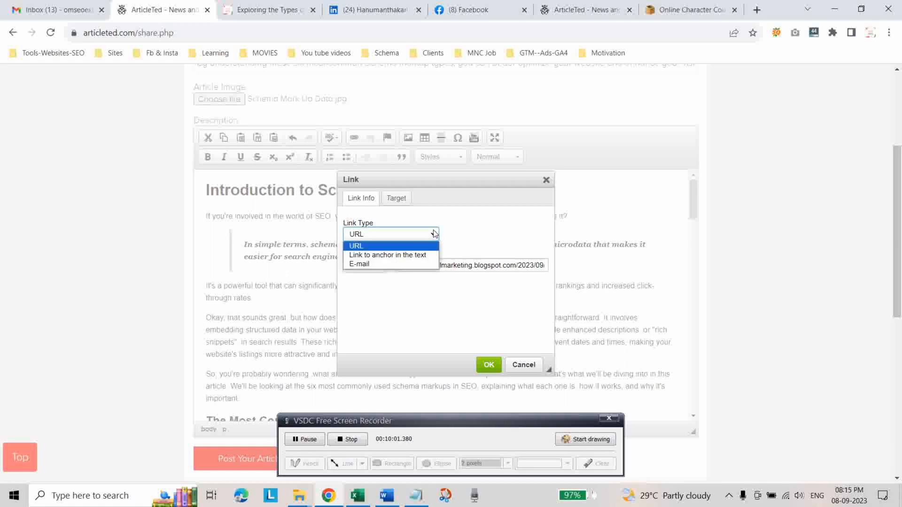
click(383, 250)
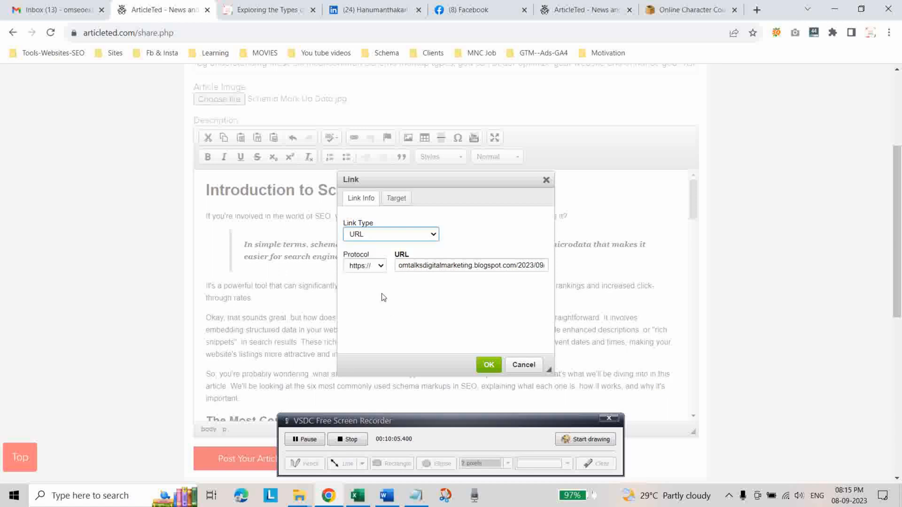
Set the link's target to New Window (_blank) and apply the link to the word "SEO".
click(395, 198)
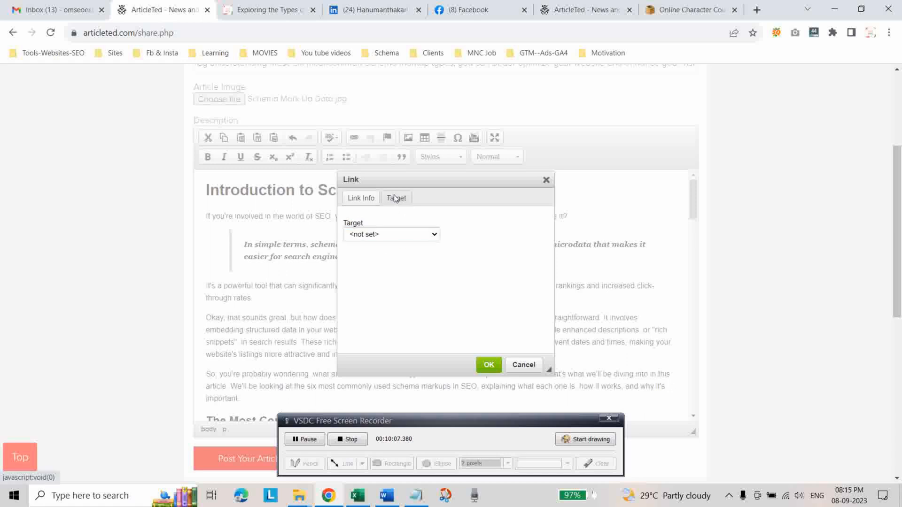
click(433, 235)
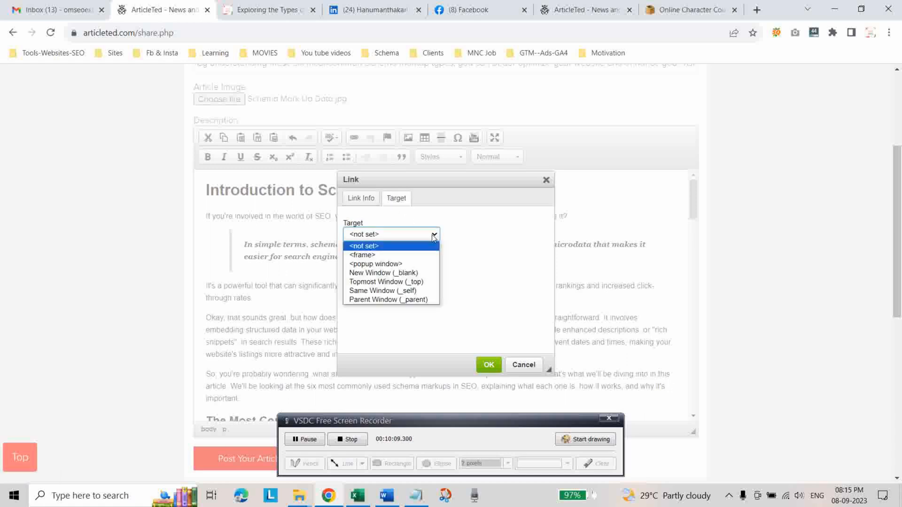
click(407, 273)
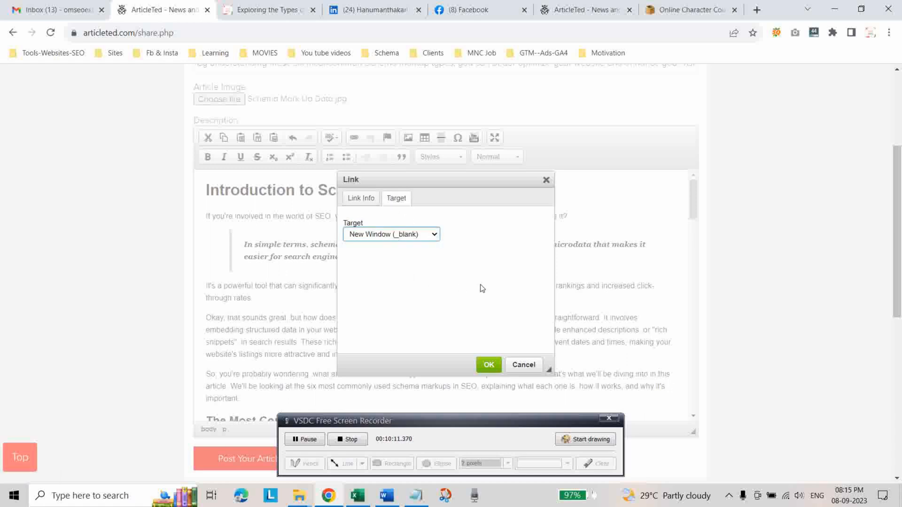
click(487, 367)
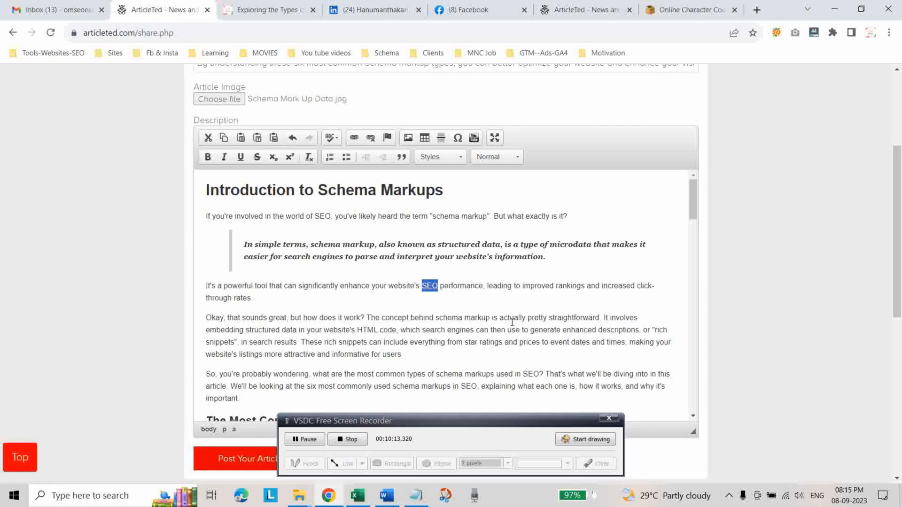
click(443, 308)
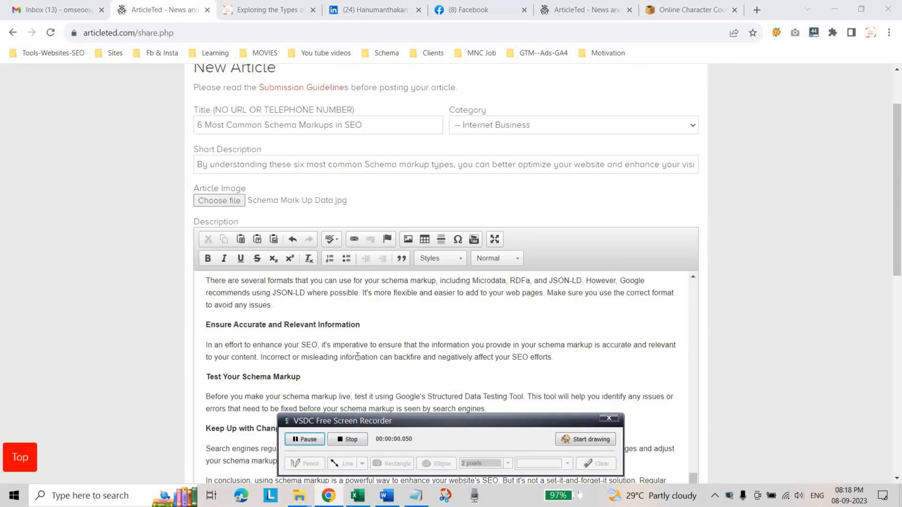
Post the finished schema markups article, "6 Most Common Schema Markups in SEO", on ArticleTed.
scroll(354, 338, down, 3)
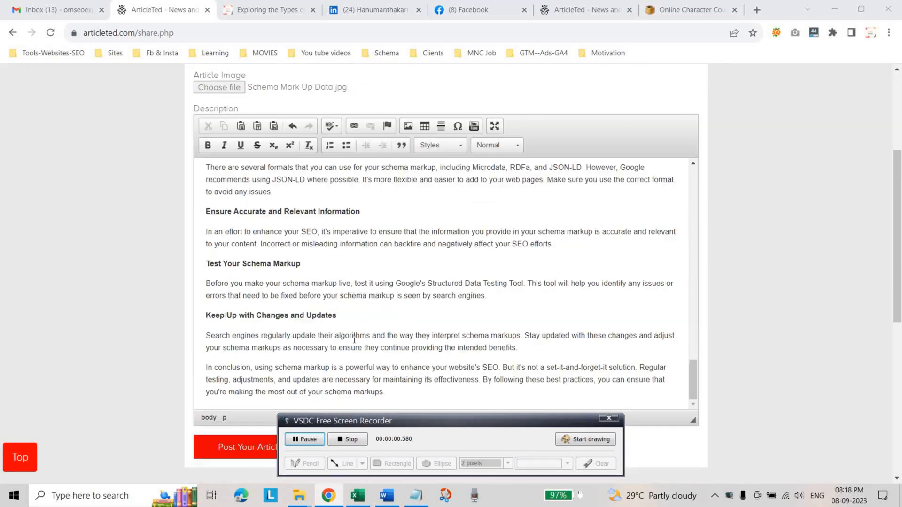
scroll(354, 339, down, 5)
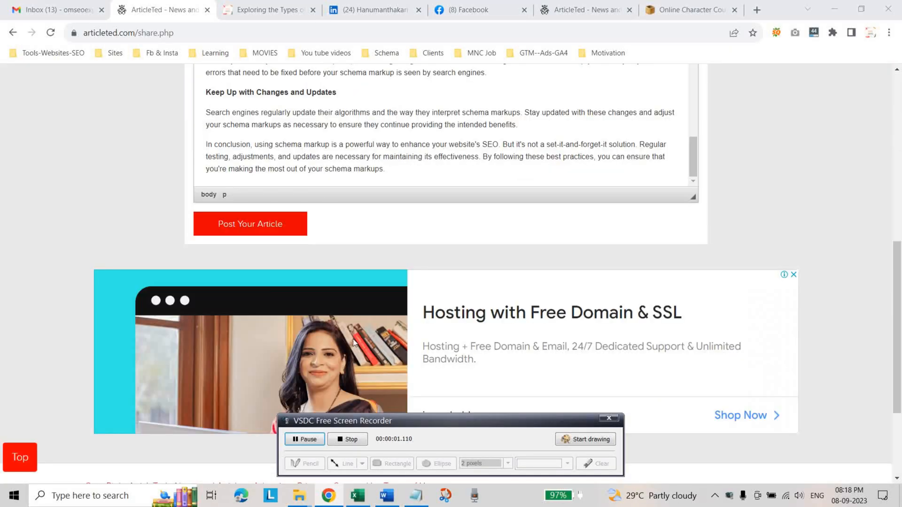
click(242, 230)
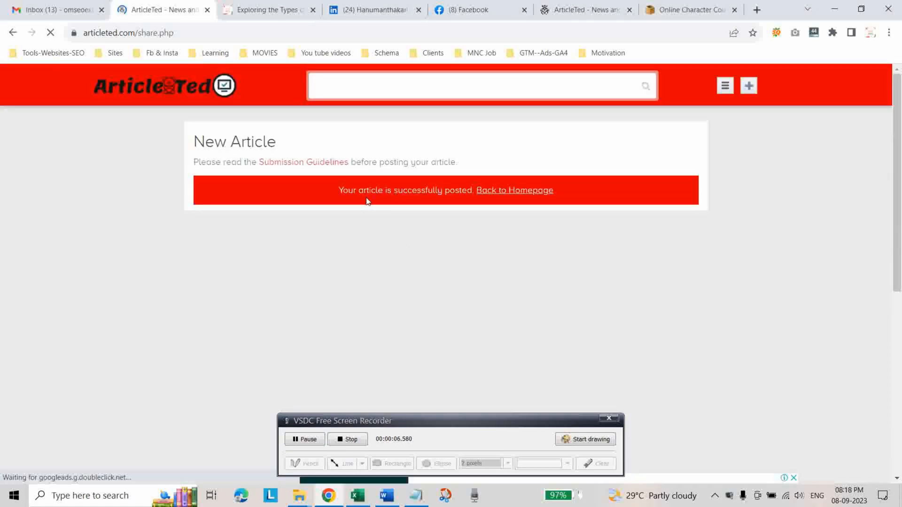
Return to the ArticleTed homepage, open the list of own articles and check the status of the submitted schema markups article.
click(490, 196)
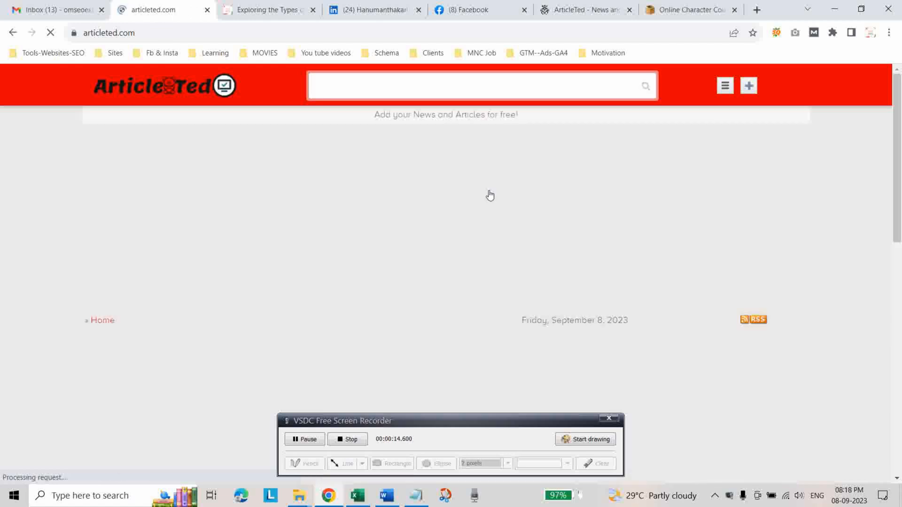
click(725, 86)
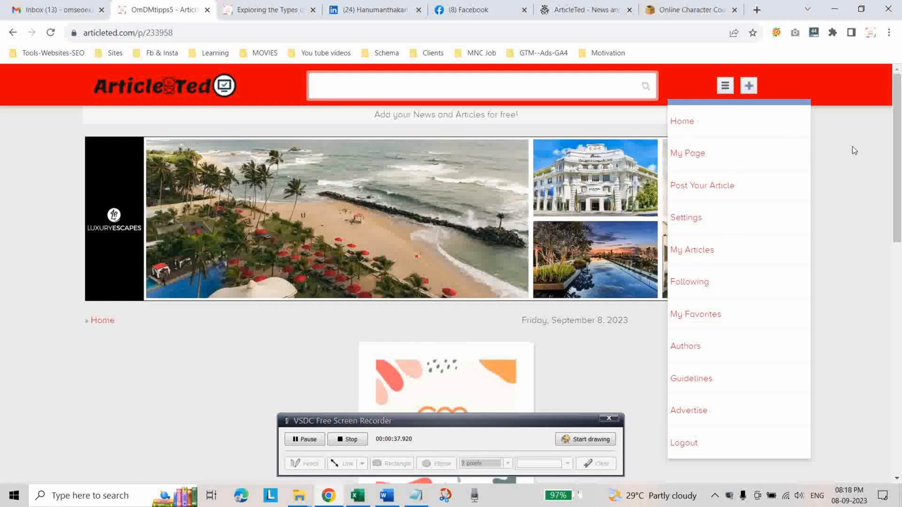
click(687, 255)
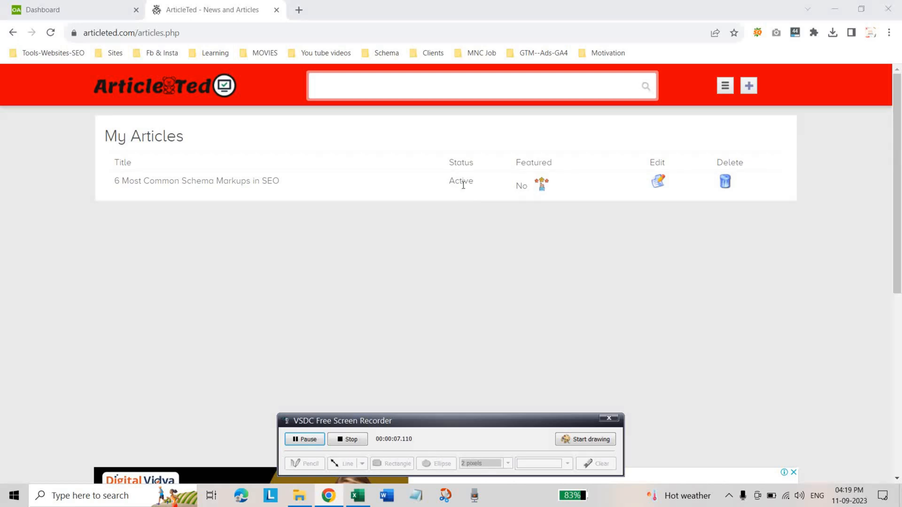
drag(451, 165, 481, 185)
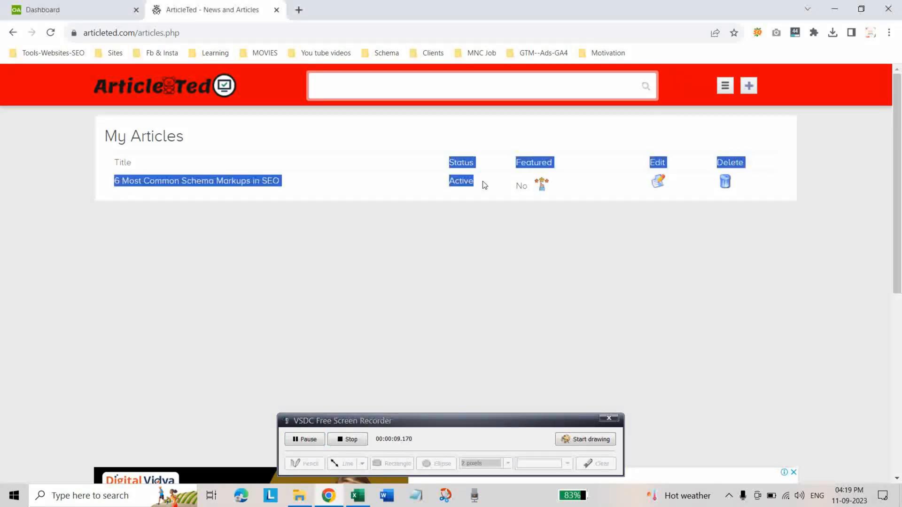
click(476, 190)
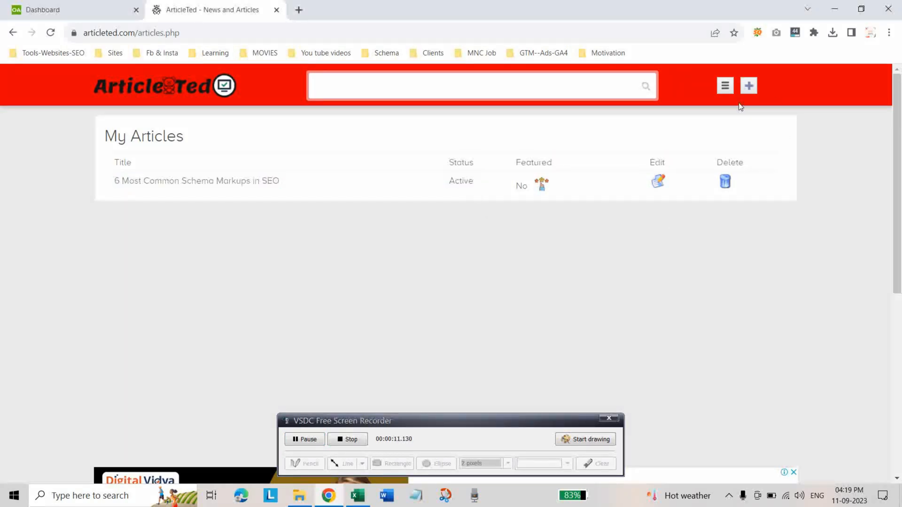
Go to the account's own author page and open the published article "6 Most Common Schema Markups in SEO".
click(725, 89)
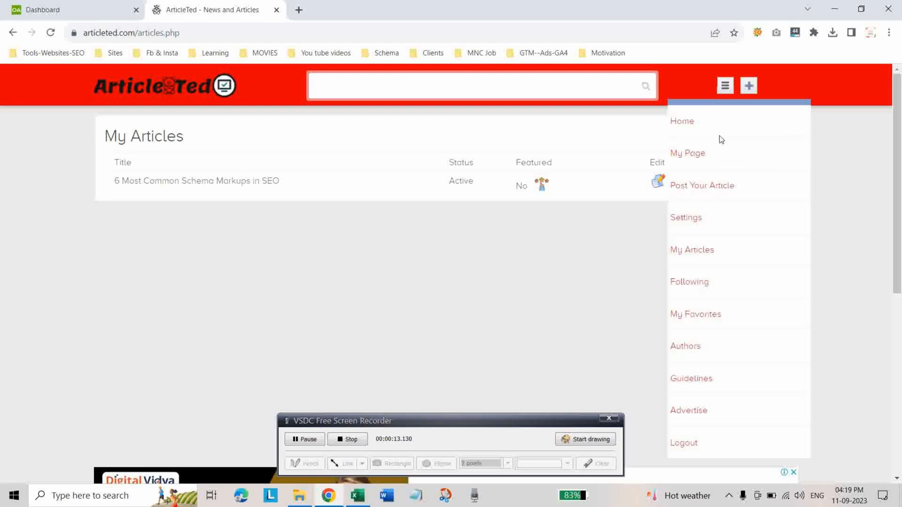
click(694, 156)
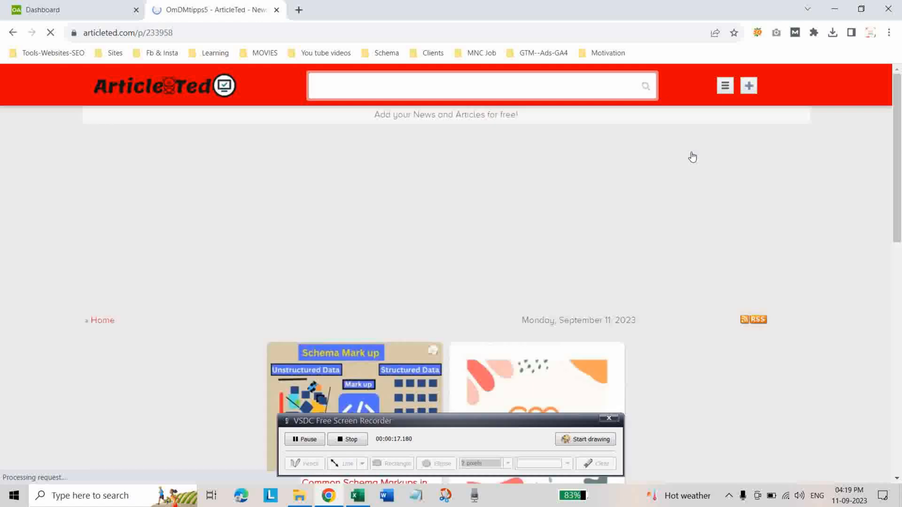
scroll(514, 299, down, 2)
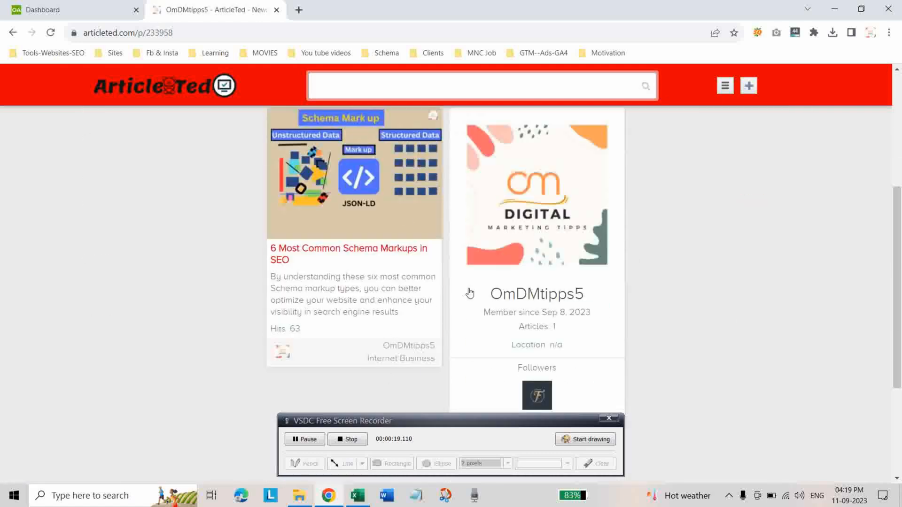
click(284, 254)
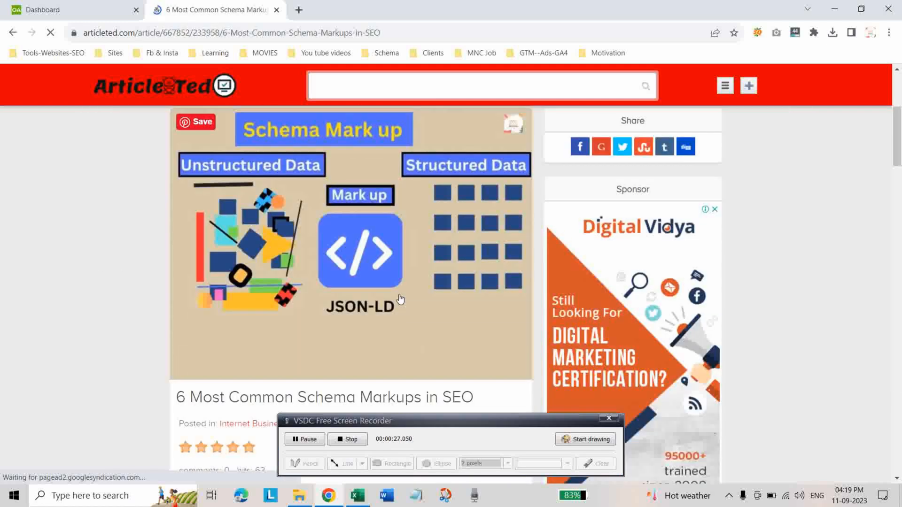
Inspect the published article's URL and review its introduction, including the "SEO" backlink in the "It's a powerful tool" paragraph.
scroll(392, 307, down, 3)
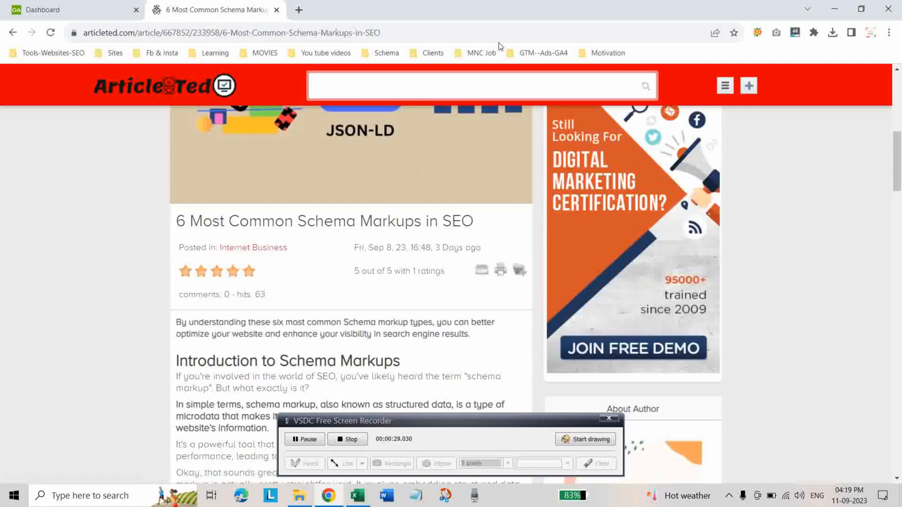
click(399, 32)
double_click(449, 36)
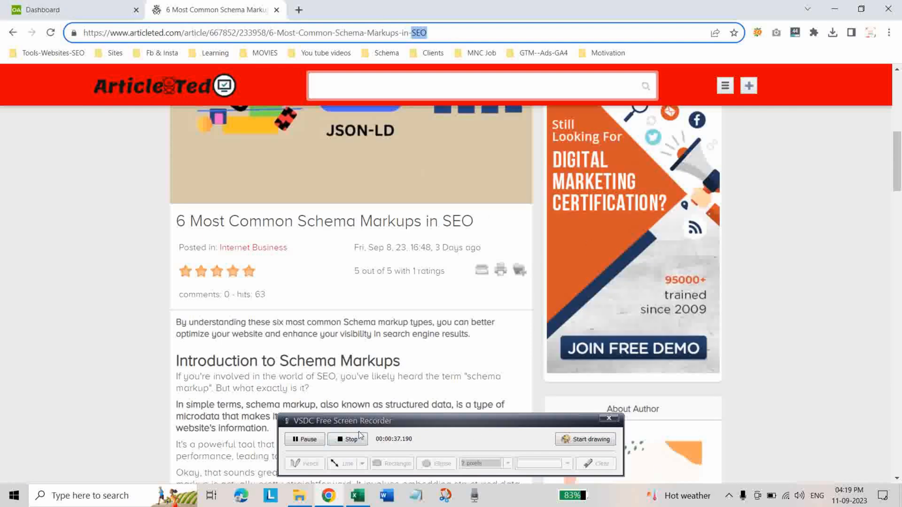
scroll(385, 380, down, 4)
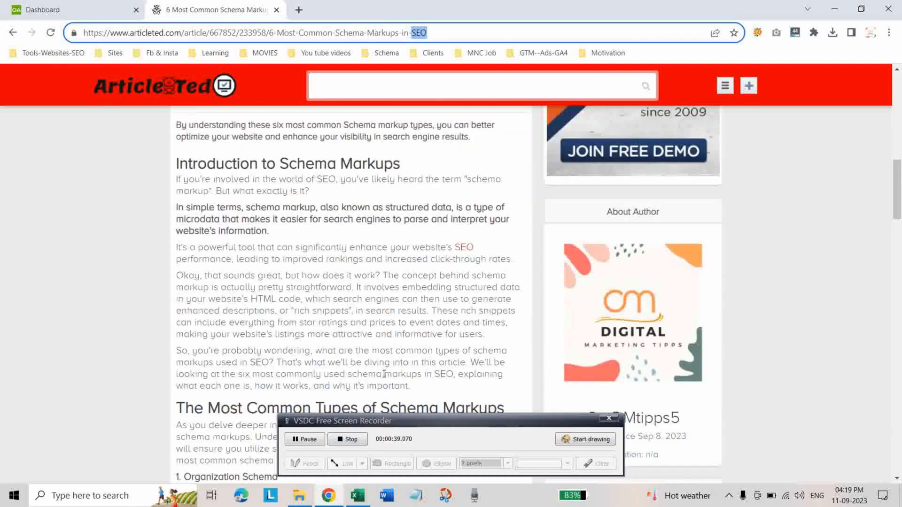